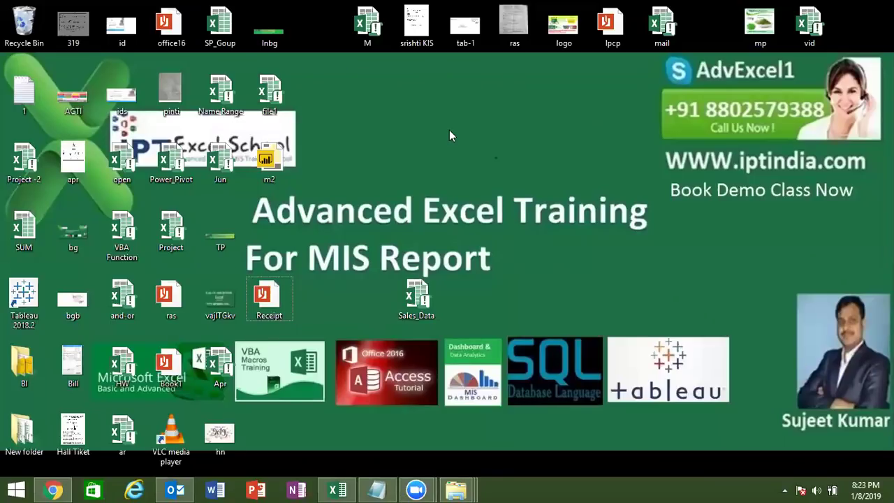
Open the Visual Basic editor for the blank Book1 workbook and insert a new Module1.
left_click(337, 491)
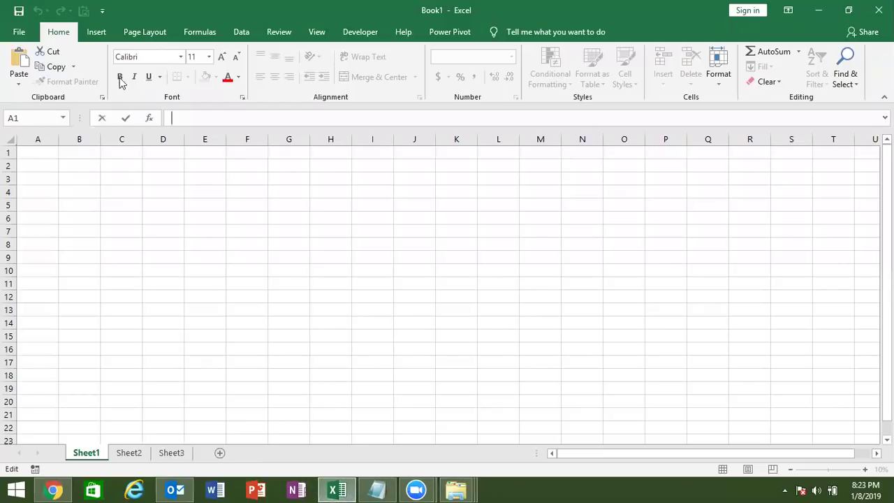
left_click(355, 34)
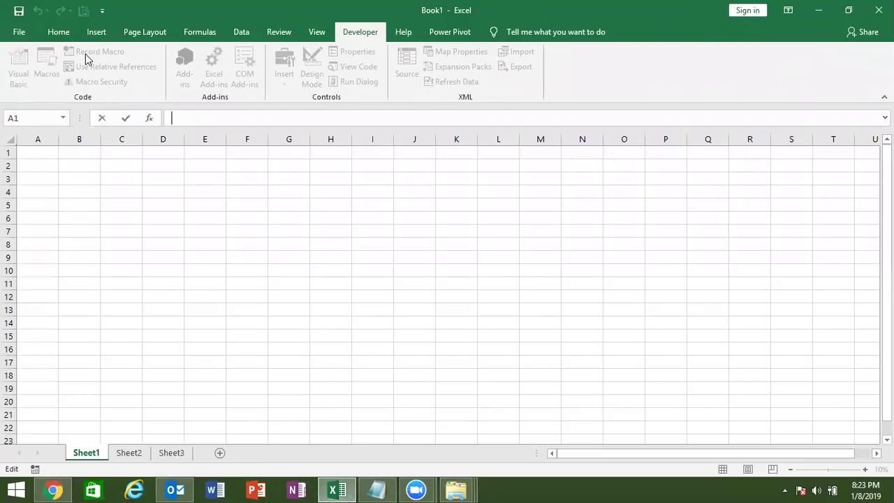
left_click(163, 180)
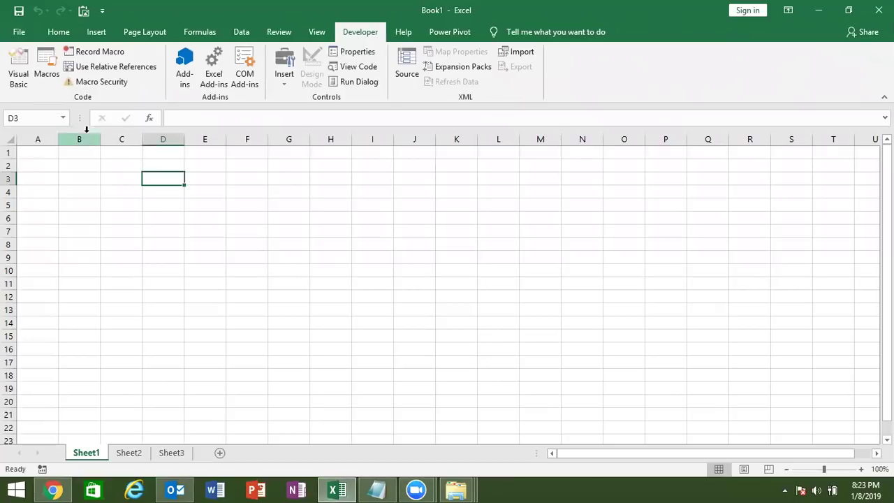
left_click(19, 76)
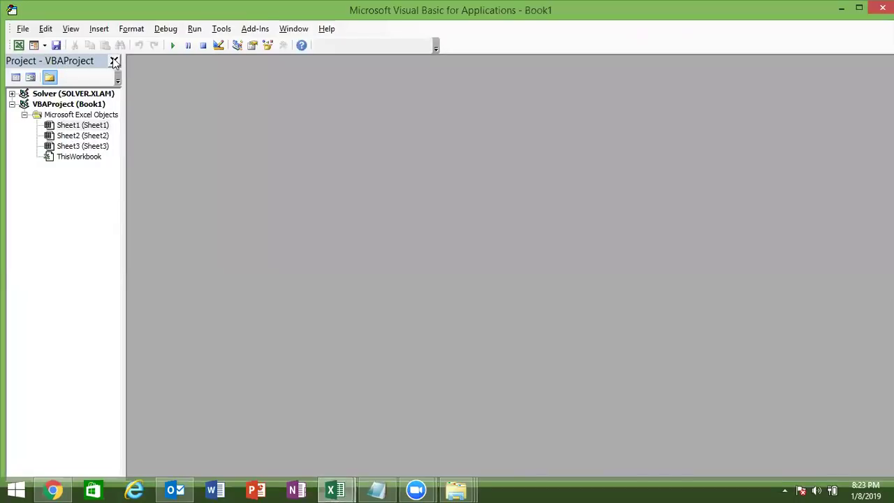
left_click(99, 29)
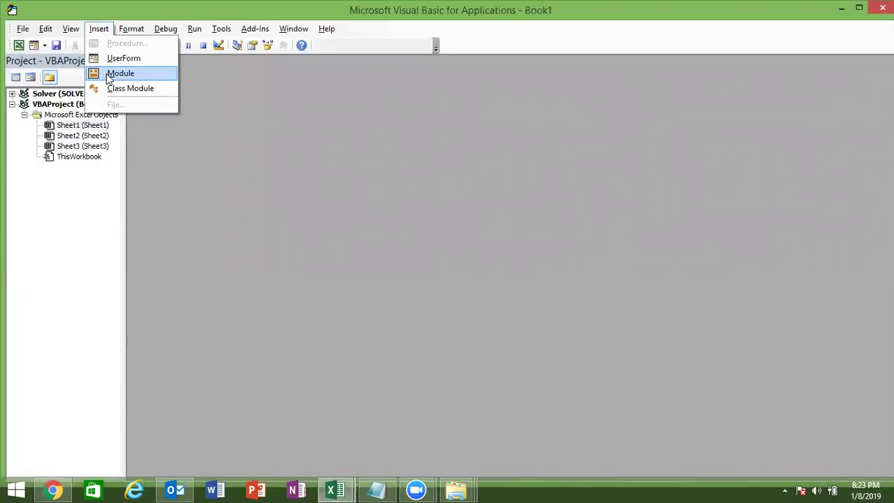
left_click(112, 74)
Create an empty Sub rr() in Module1 and select its name for renaming.
type("s")
type("ub ee")
key("BackSpace")
key("BackSpace")
type("rr()")
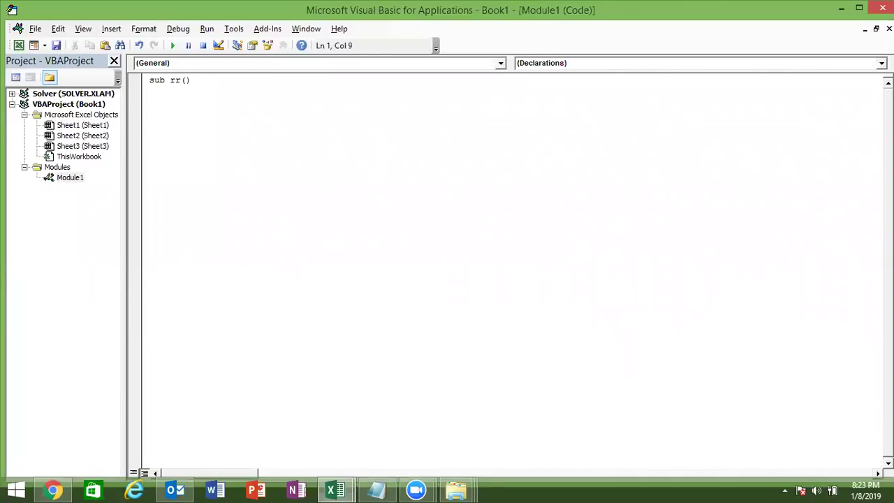
key("Return")
key("Return")
key("Return")
key("Return")
key("Return")
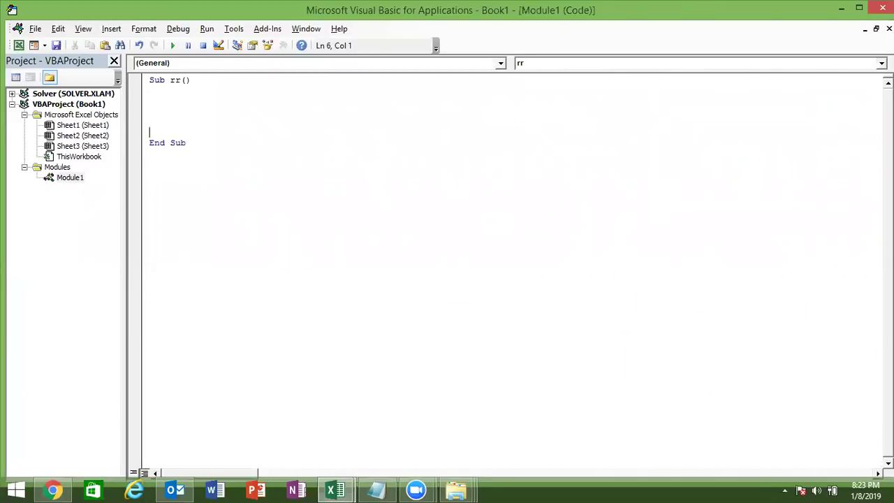
double_click(174, 80)
Rename the procedure to msg and move into its empty body.
type("msg")
left_click(174, 102)
key("Up")
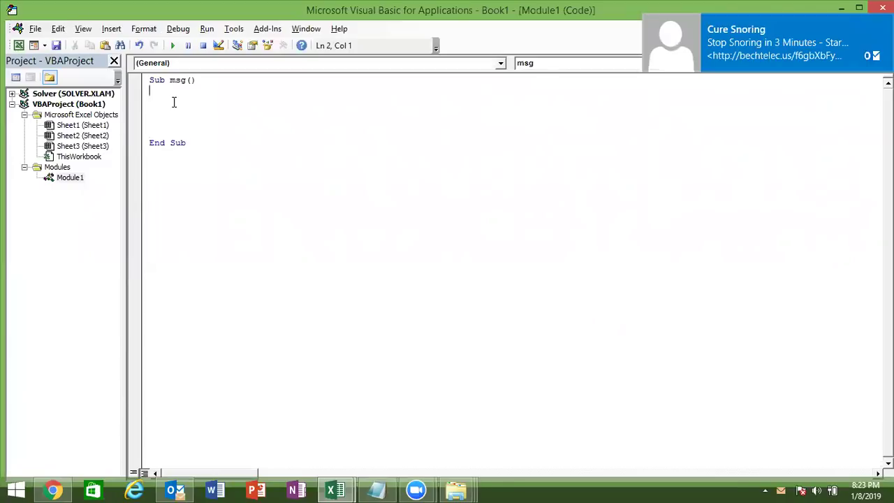
key("Down")
key("Down")
Add the line MsgBox "Hi" to Sub msg and run it.
type("m")
type("sgb")
key("BackSpace")
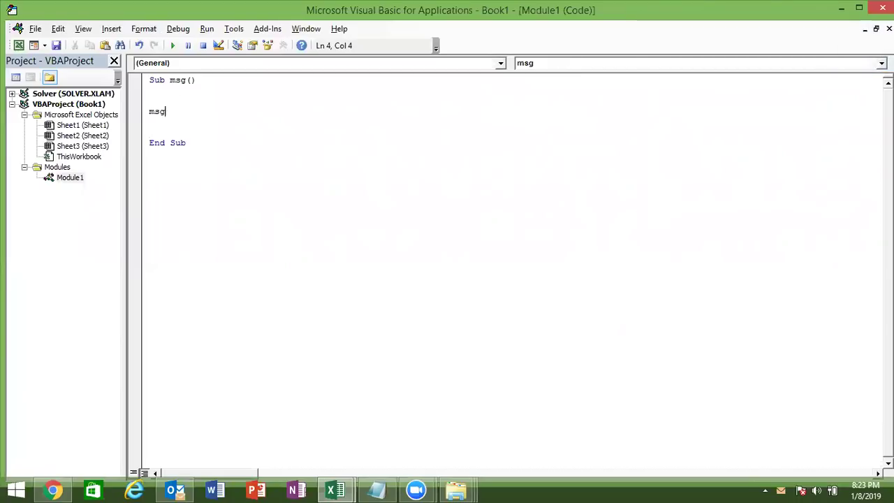
type("box ")
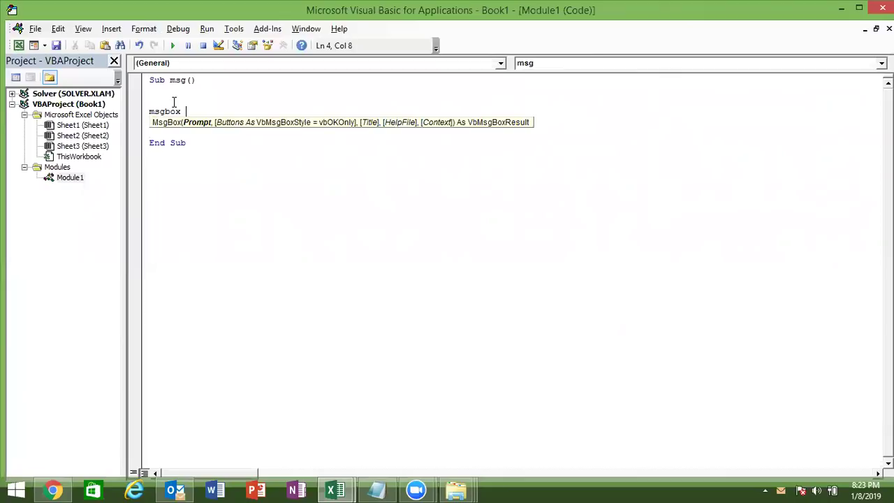
type("\"")
type("Please")
key("BackSpace")
key("BackSpace")
key("BackSpace")
key("BackSpace")
key("BackSpace")
key("BackSpace")
key("BackSpace")
type("Hi")
type("\"")
key("Return")
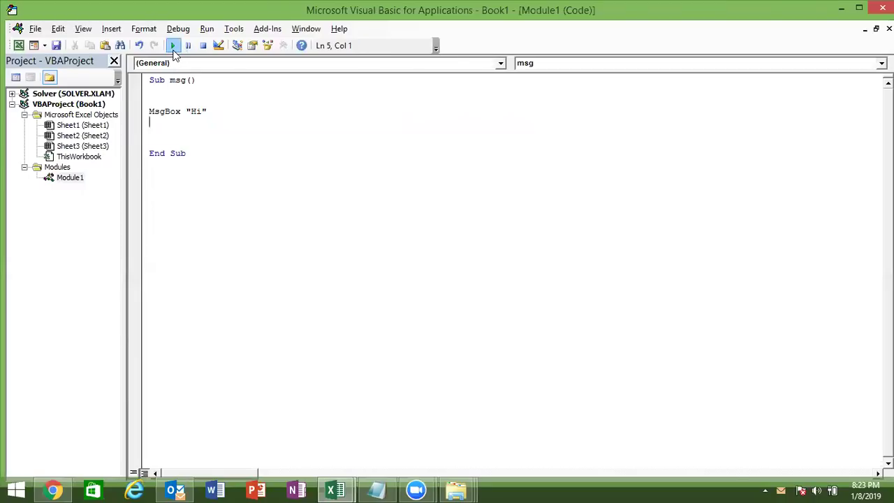
left_click(174, 47)
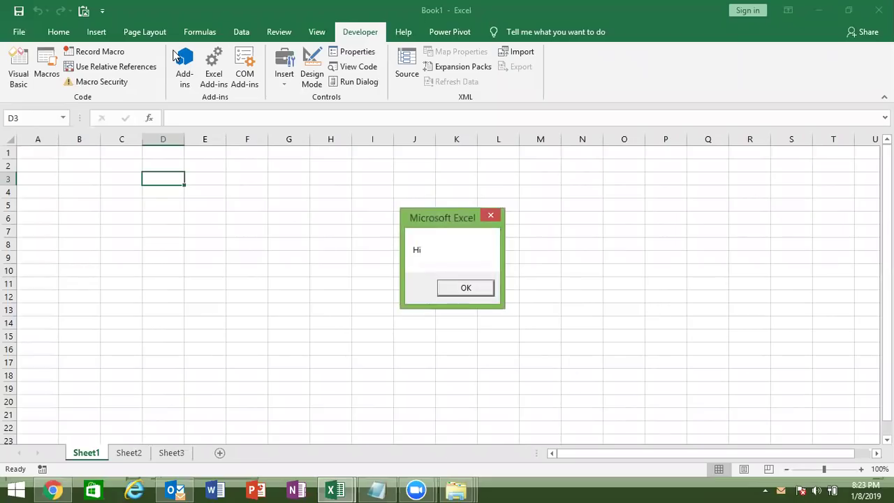
Dismiss the Hi message and declare Dim r As Integer above the MsgBox line.
left_click(492, 216)
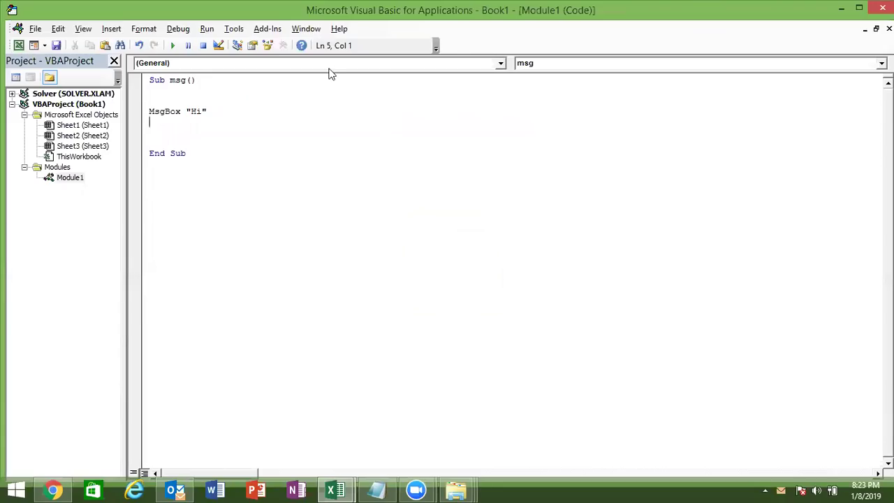
left_click(253, 103)
key("Return")
left_click(149, 100)
type("dim r as ")
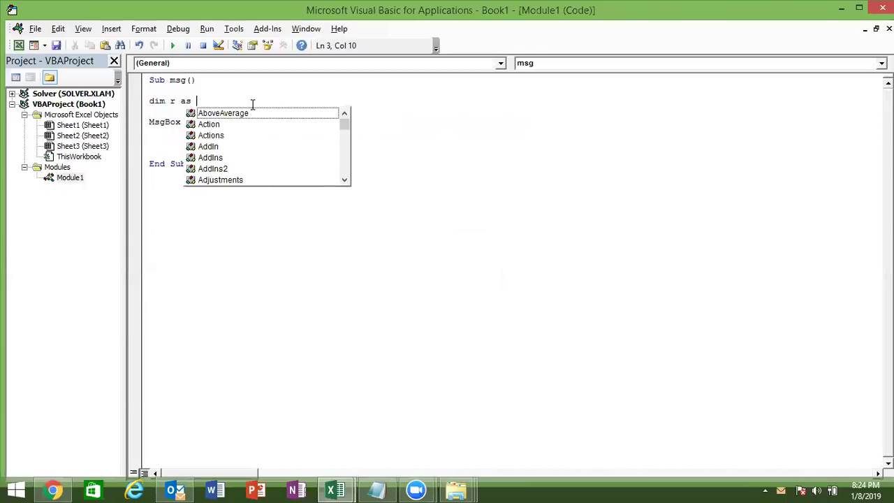
type("in")
key("Tab")
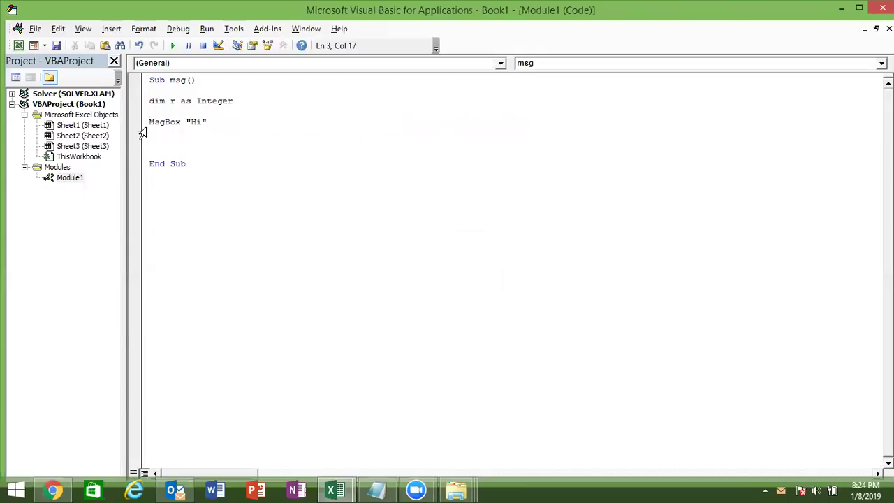
Change the line to r=MsgBox("Do you want to Save ?", vbYesNo.
left_click(149, 123)
type("r=")
left_click(193, 122)
key("Delete")
key("Delete")
key("Delete")
key("Delete")
key("Delete")
type("(")
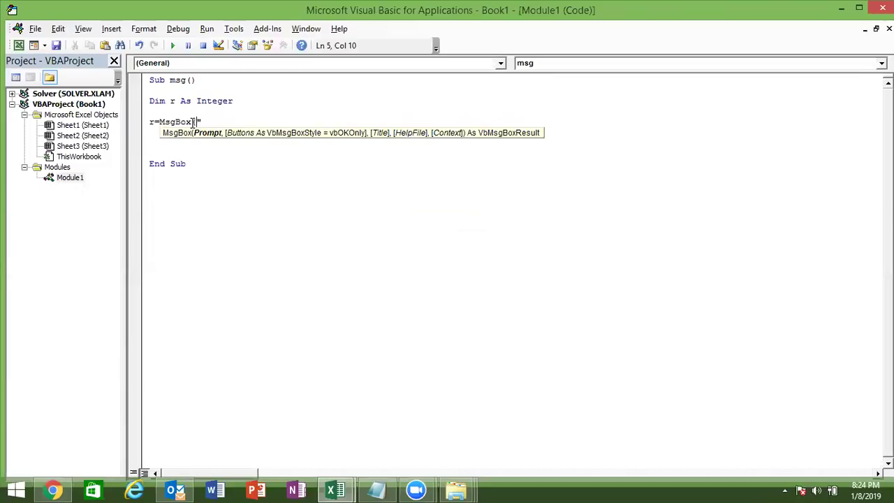
type("\"Do ")
type("you want to ")
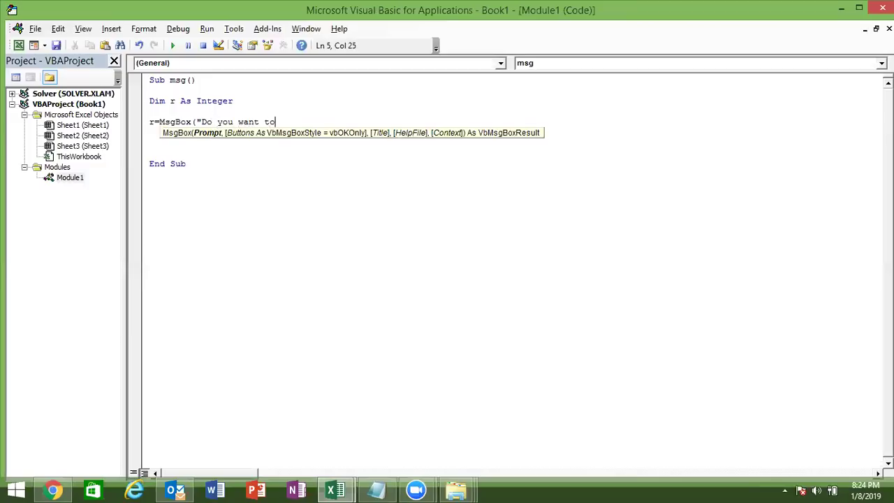
type("Save ")
type("?\"")
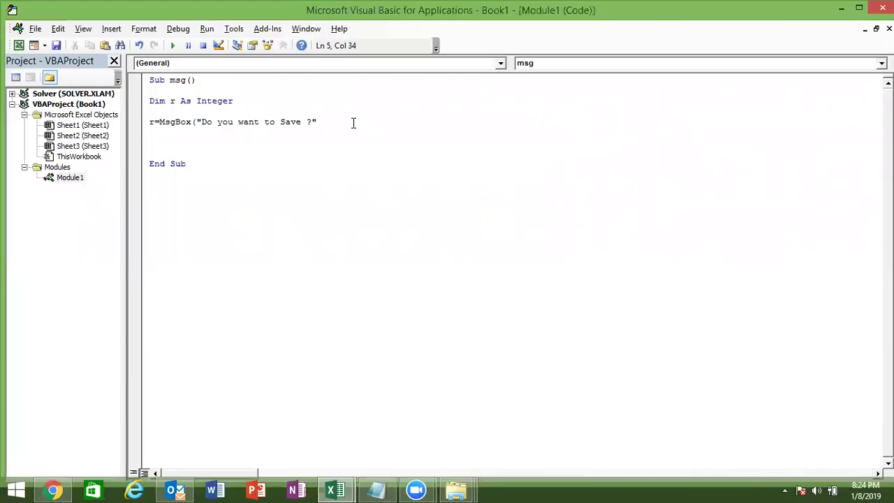
type(",")
key("Down")
key("Down")
key("Down")
key("Down")
key("Down")
key("Down")
key("Down")
key("Down")
key("Down")
key("Down")
key("Down")
key("Down")
key("Down")
key("Down")
key("Down")
key("Down")
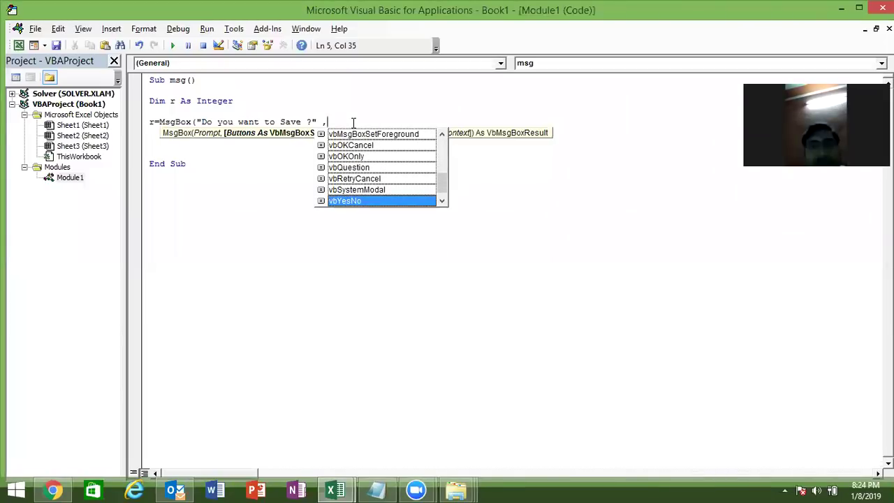
key("Down")
key("Up")
key("Tab")
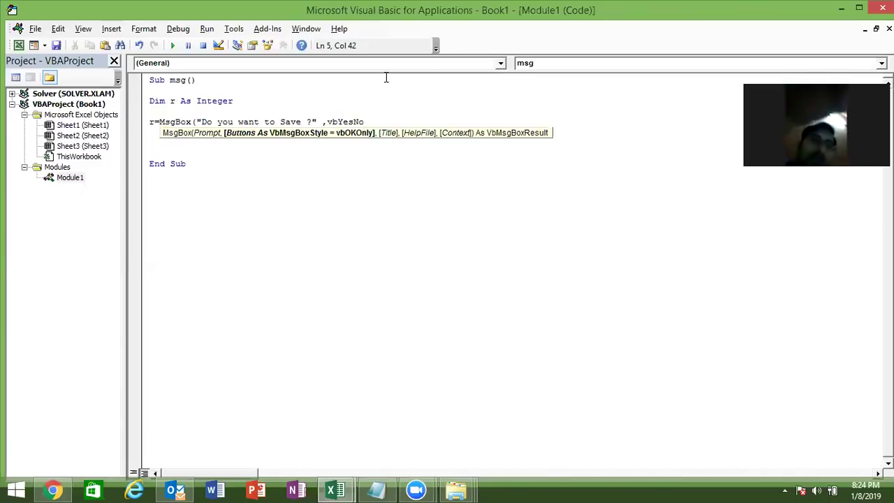
key("Escape")
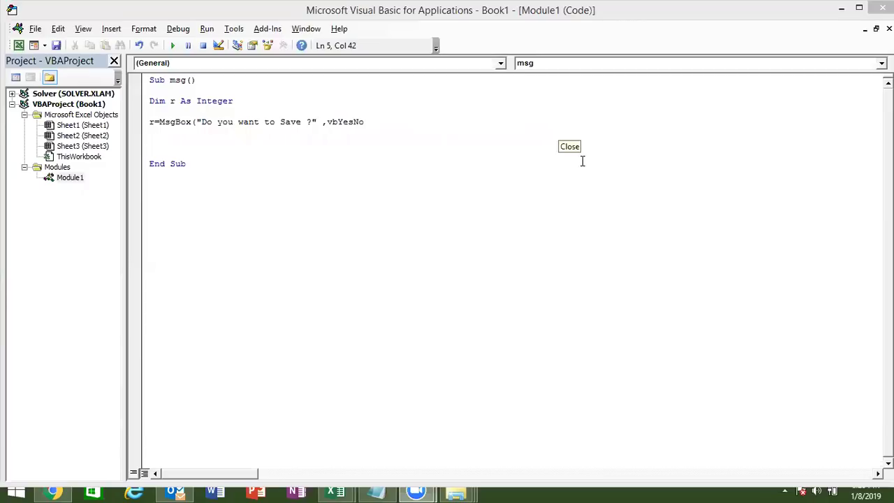
Clear the compile error and finish the MsgBox call with the title "Confirme" and closing parenthesis.
left_click(292, 136)
key("Return")
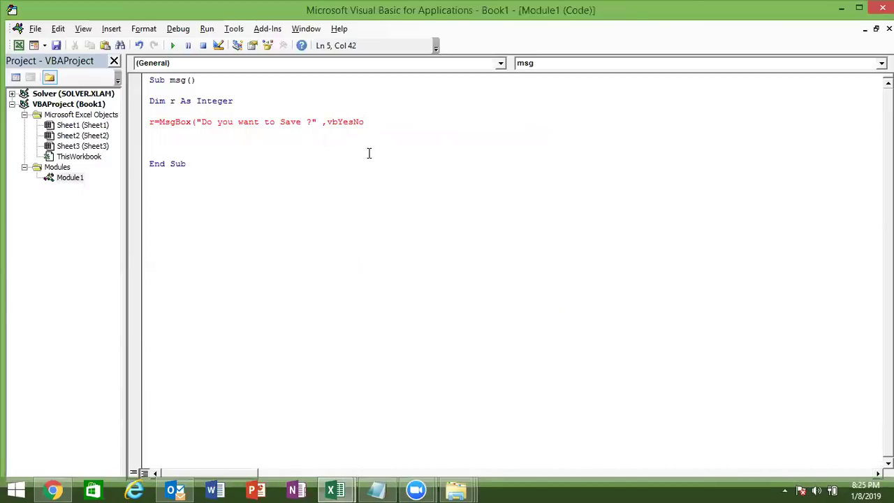
type(",")
key("BackSpace")
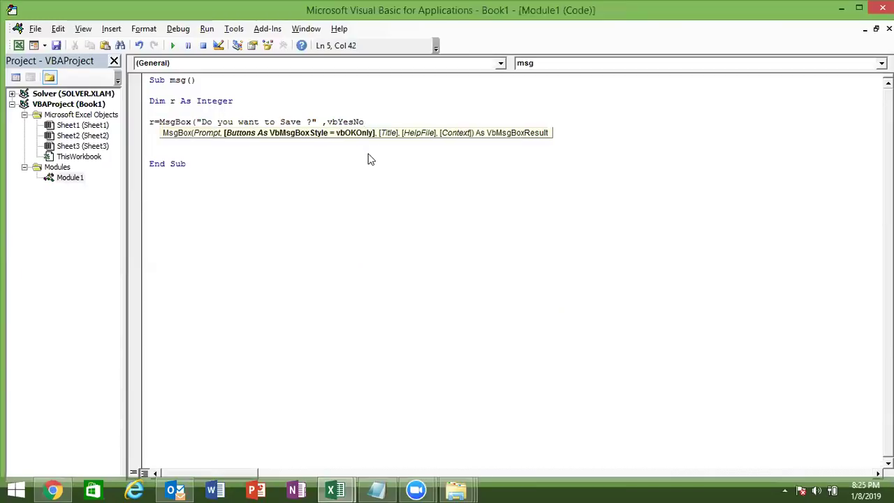
key("Return")
left_click_drag(444, 211, 535, 136)
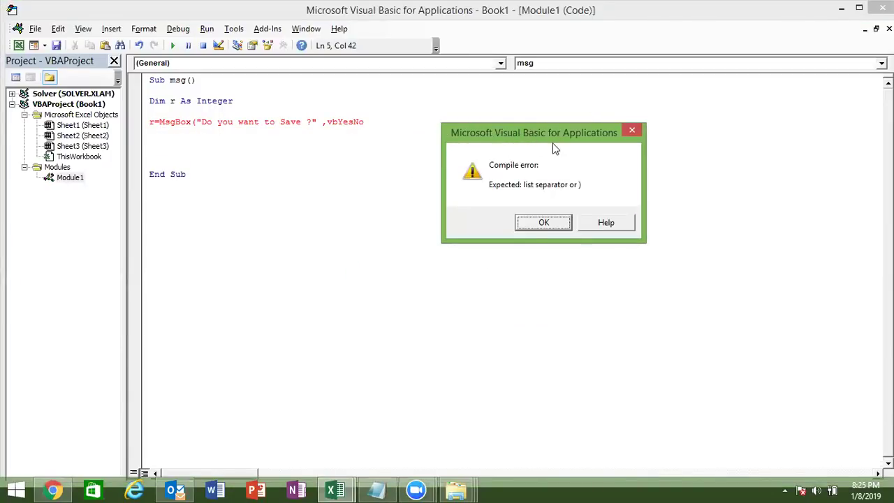
left_click_drag(477, 141, 426, 162)
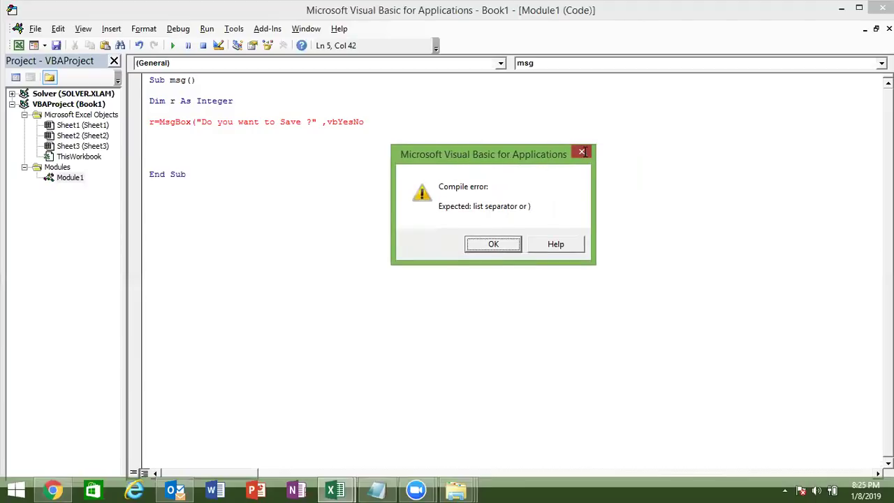
left_click(582, 152)
type(",")
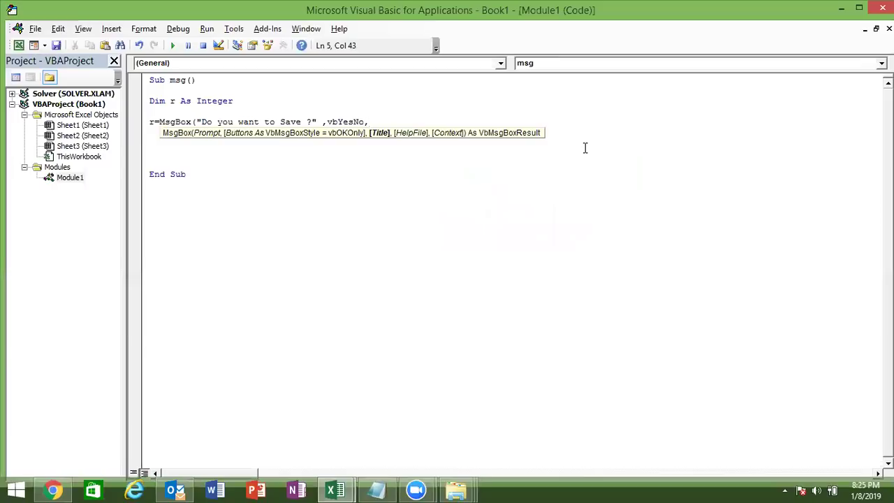
type("\"Confirm")
type("e\"")
key("Return")
key("Return")
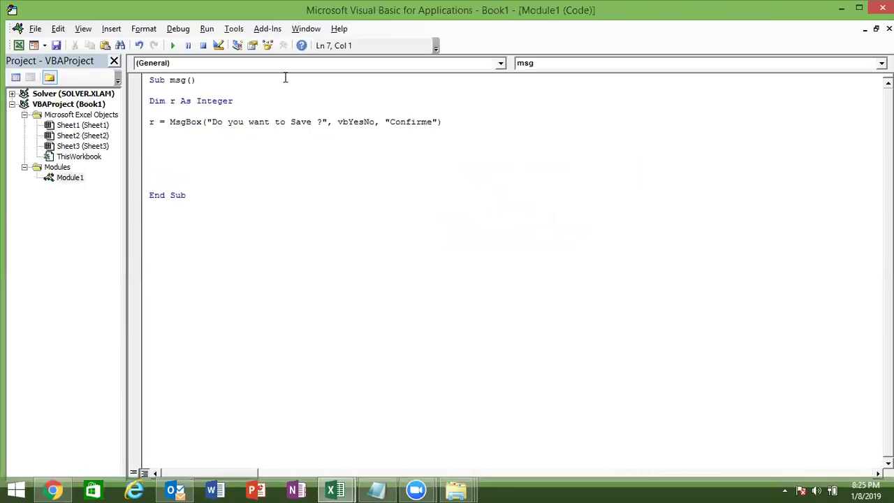
Run msg, move the Confirme "Do you want to Save ?" box aside, and answer No.
left_click(172, 46)
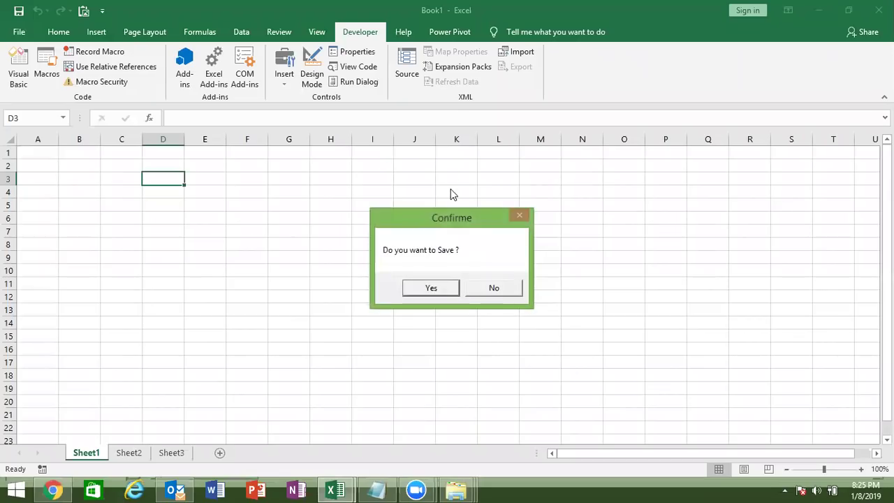
left_click_drag(445, 217, 327, 155)
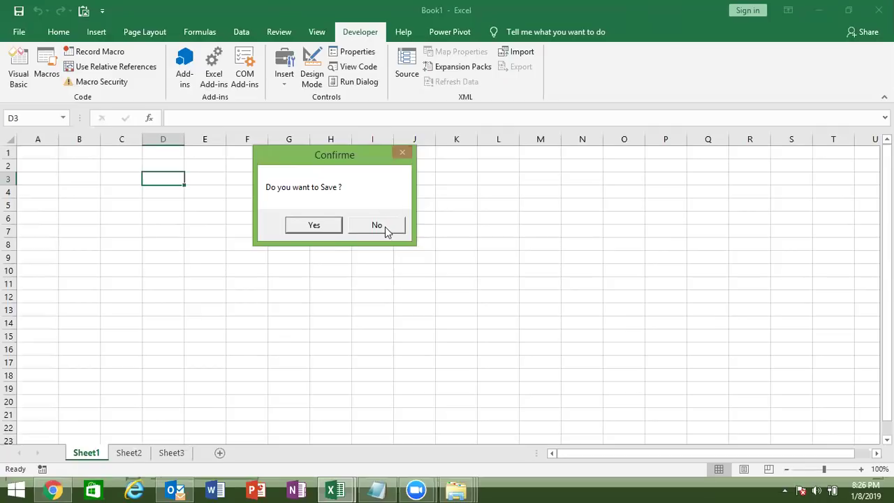
left_click(385, 227)
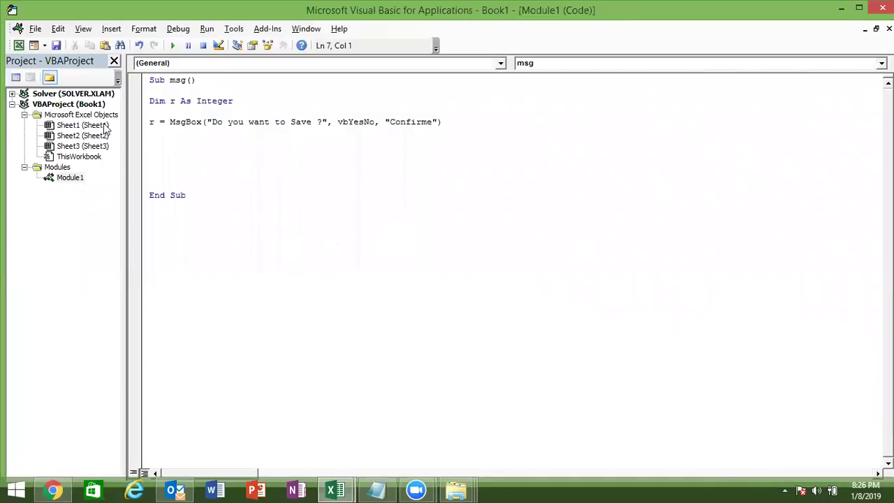
Add If r=vbYes Then ActiveWorkbook.Close True / End If before End Sub, then run msg.
key("Return")
key("Up")
type("if r=vb")
type("yes then")
key("Return")
type("activeworkbook")
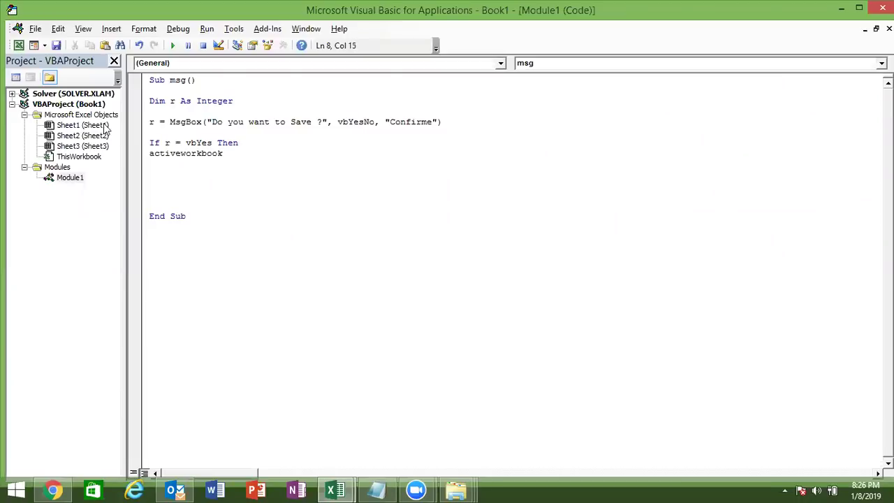
type(".clo")
key("Tab")
type("true")
key("Return")
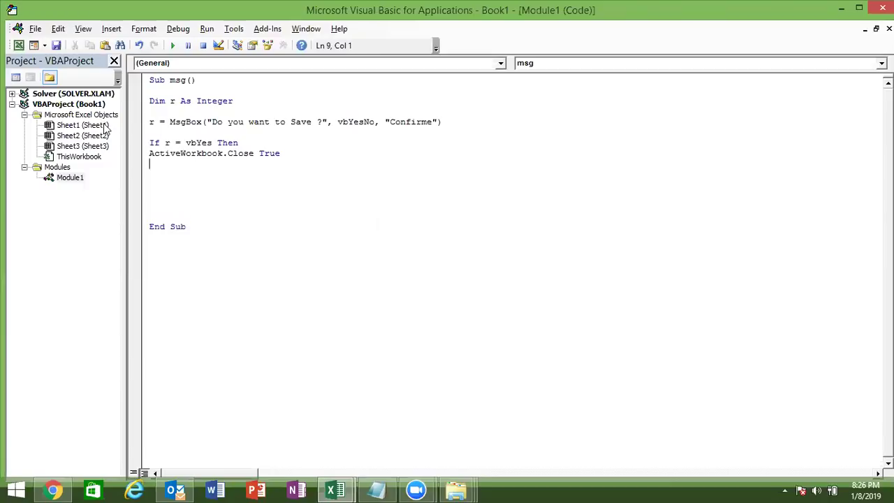
type("end if")
key("Return")
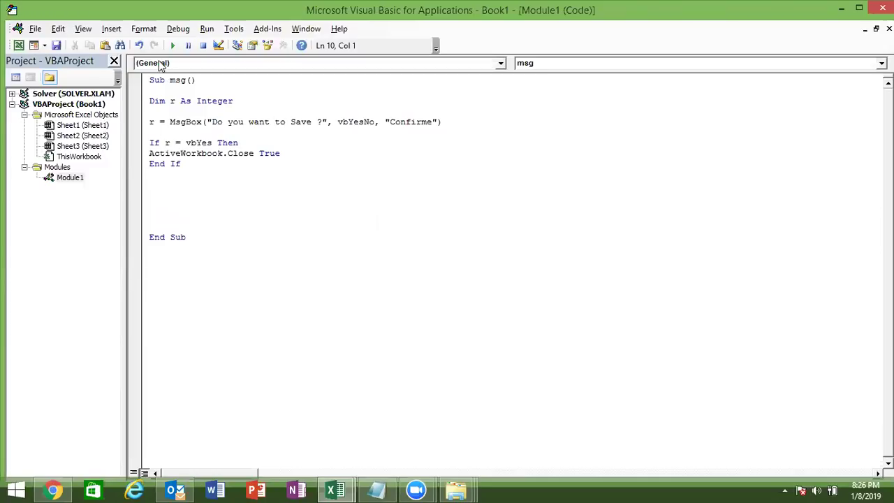
left_click(172, 45)
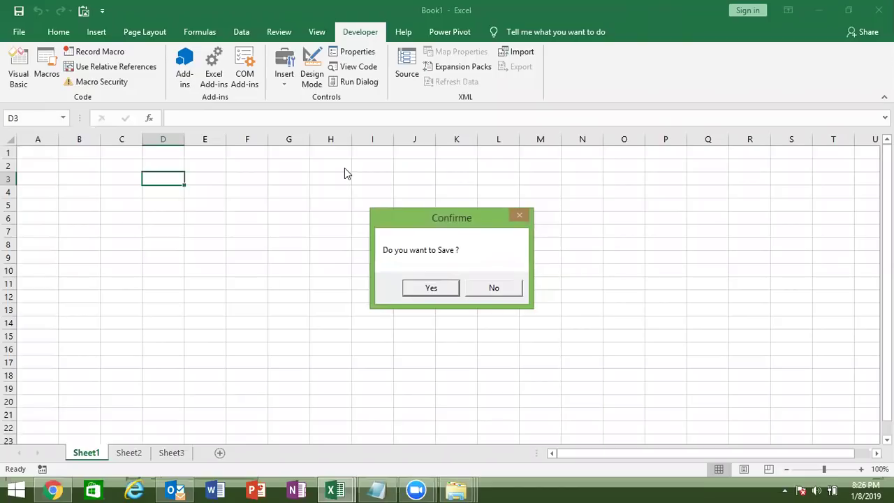
Answer No to the Confirme prompt, run msg again, and answer No once more.
left_click(508, 292)
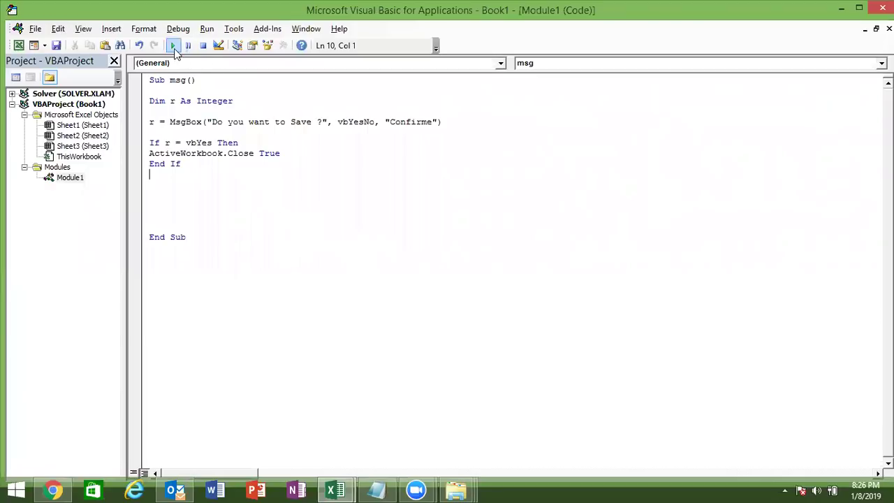
left_click(174, 45)
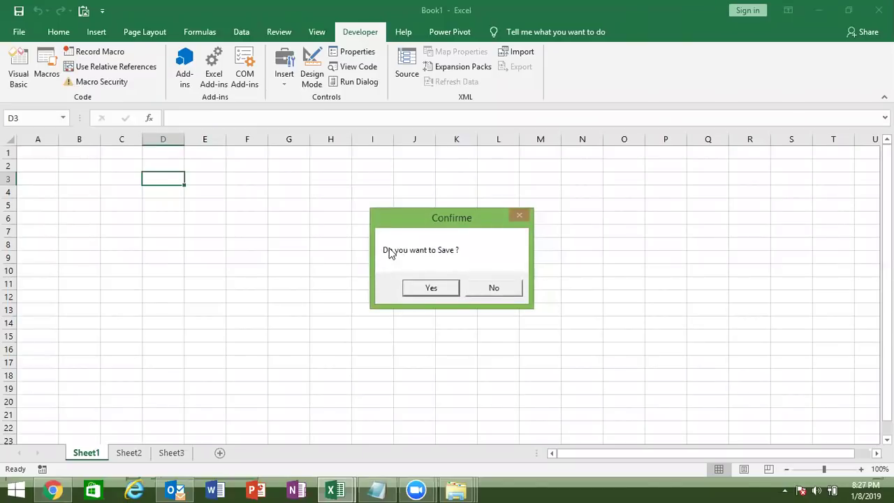
left_click(510, 287)
Switch to the workbook, view the Sheet1 tab menu without changes, and return to the editor.
key("alt+F11")
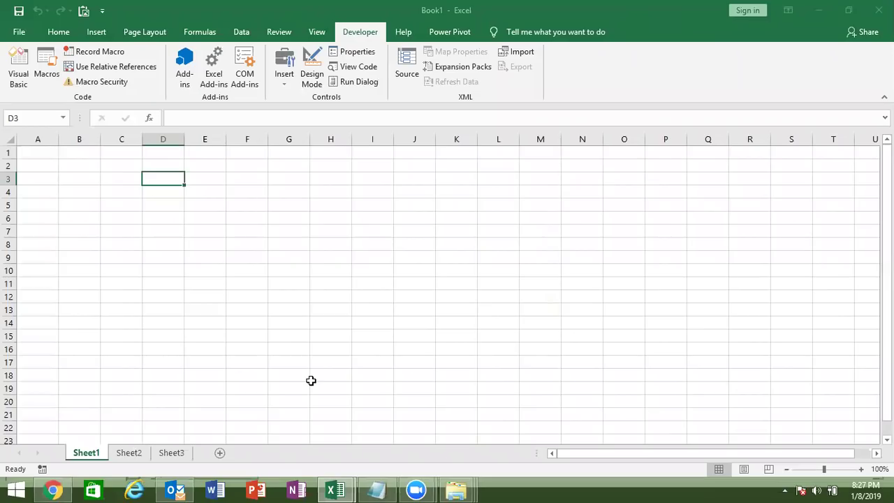
key("alt")
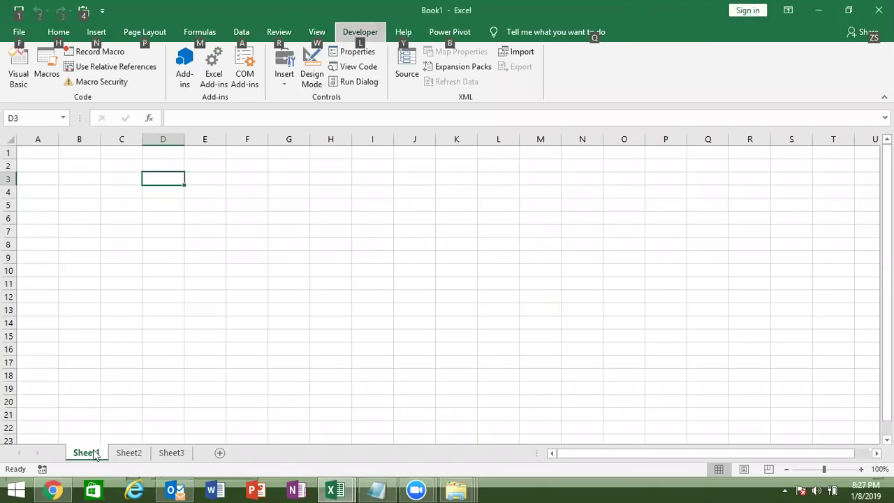
right_click(96, 454)
left_click(124, 313)
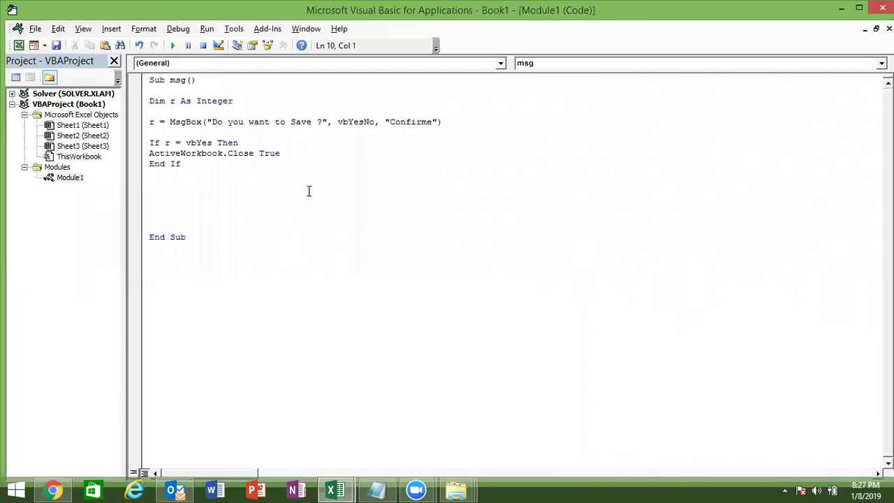
Change the MsgBox style to vbYesNo + vbCritical, run it, and answer No to the red-X prompt.
double_click(349, 123)
left_click(377, 122)
type("+")
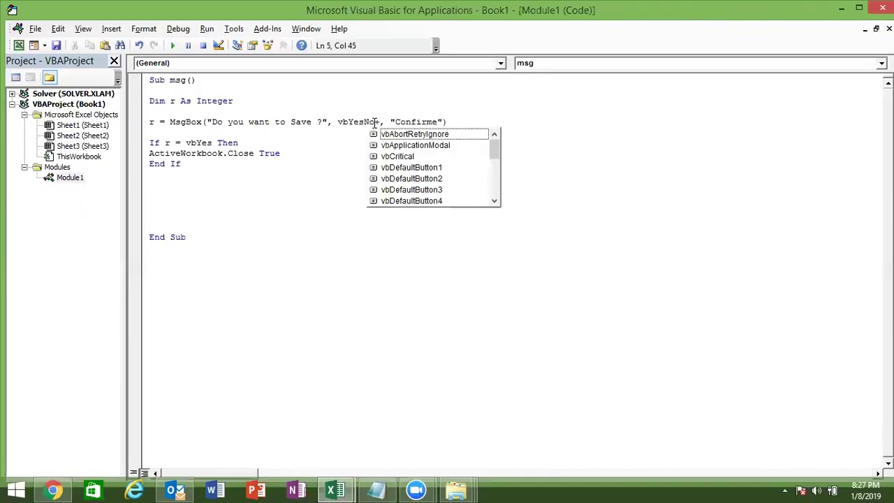
key("Down")
key("Down")
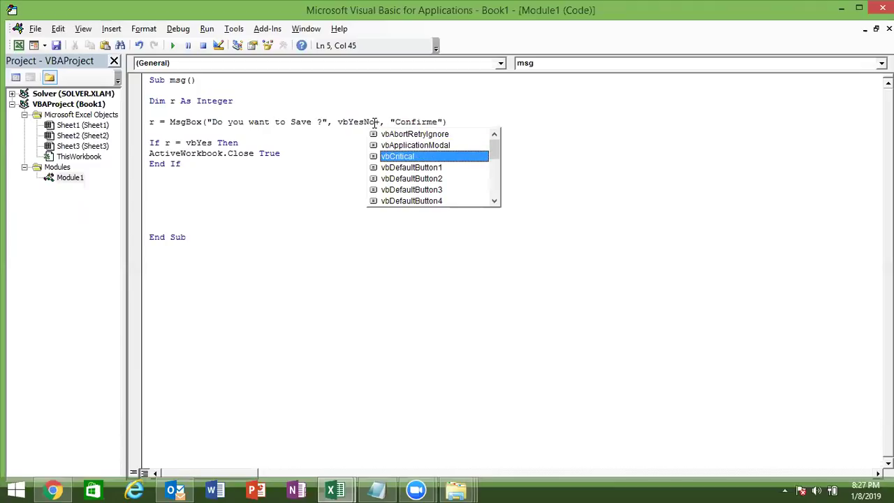
key("Tab")
left_click(369, 142)
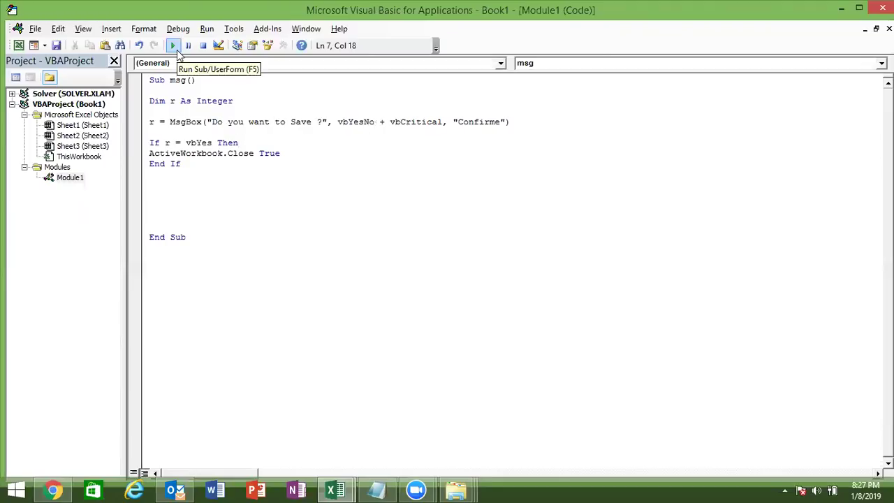
left_click(174, 49)
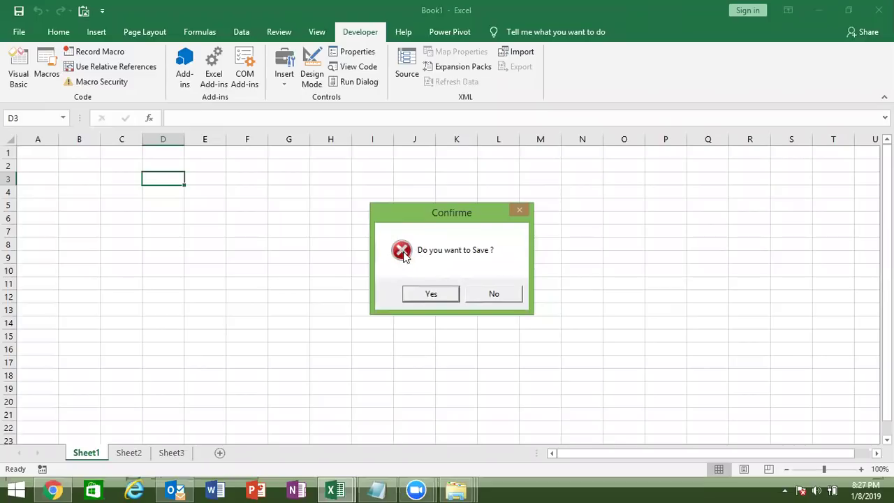
left_click(512, 301)
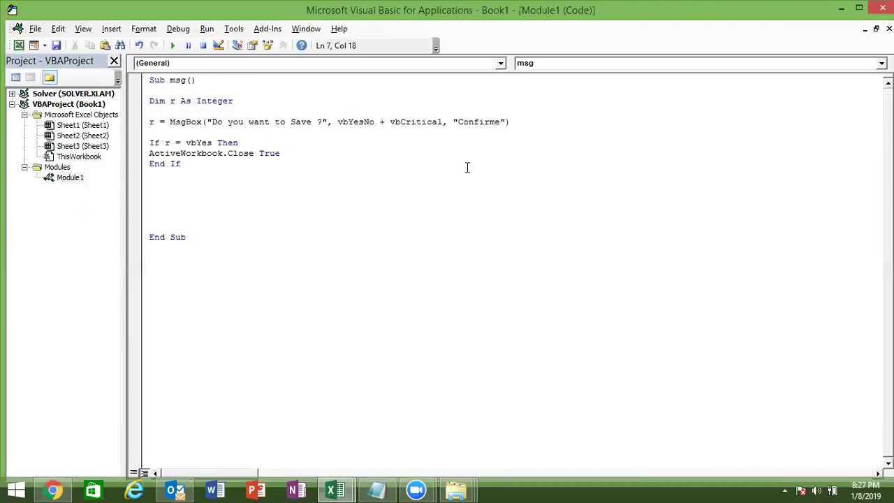
Replace vbCritical with vbInformation, run the macro, and dismiss the blue-i prompt with No.
left_click(444, 123)
key("BackSpace")
key("BackSpace")
key("BackSpace")
key("BackSpace")
key("BackSpace")
key("BackSpace")
key("BackSpace")
key("BackSpace")
key("BackSpace")
key("BackSpace")
key("BackSpace")
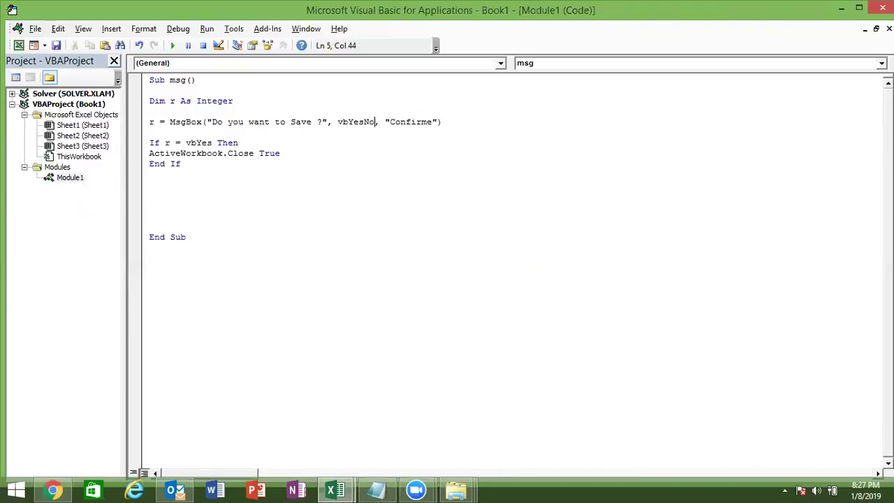
type("+")
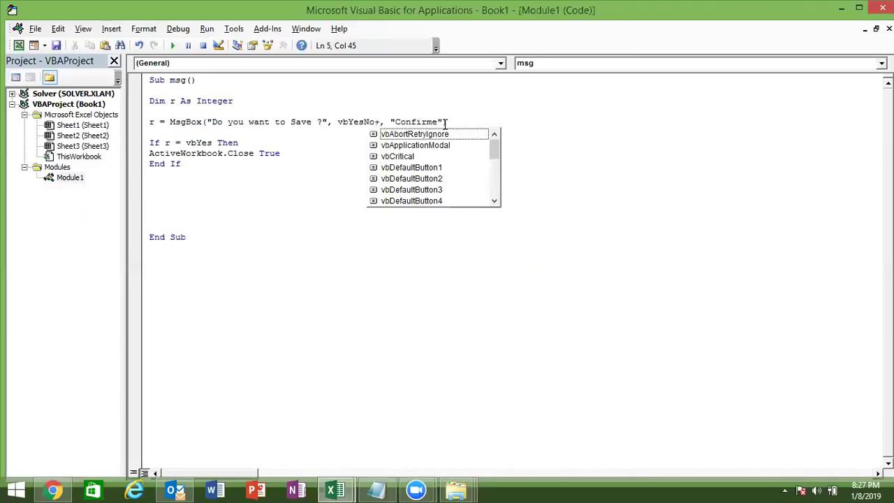
key("Down")
key("Down")
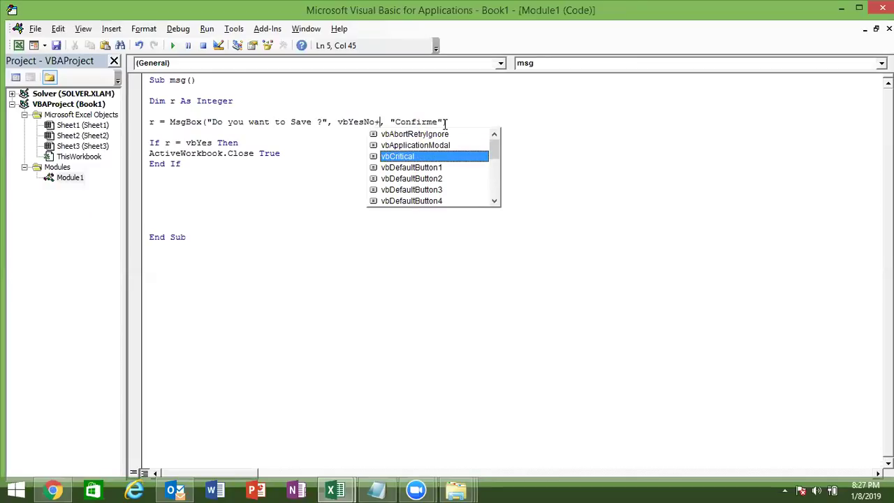
key("Down")
key("Down")
key("Down")
key("Down")
key("Down")
key("Down")
key("Down")
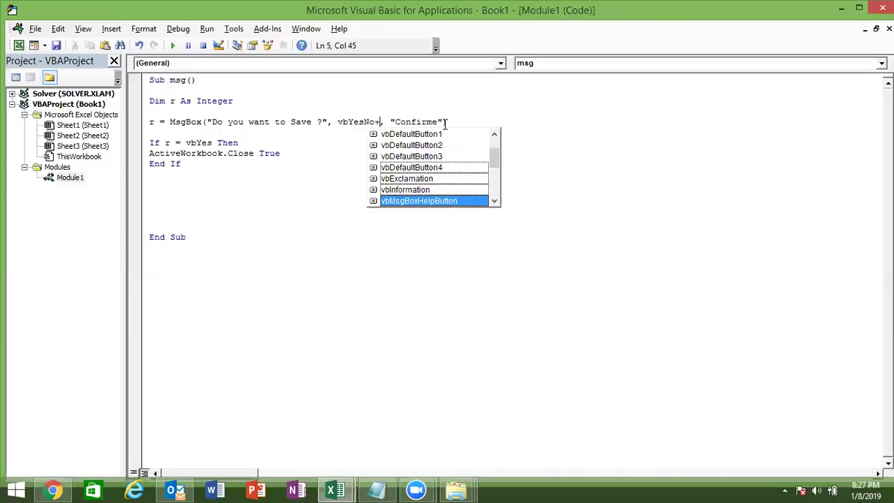
key("Up")
key("Tab")
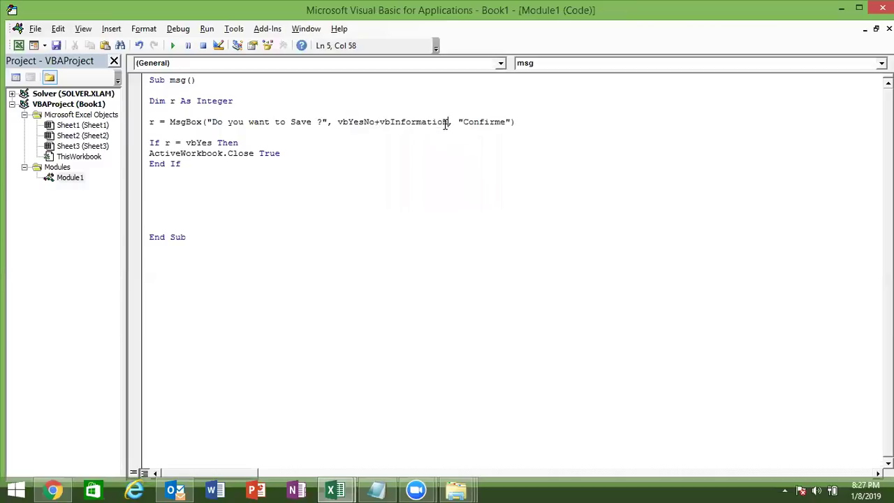
left_click(419, 162)
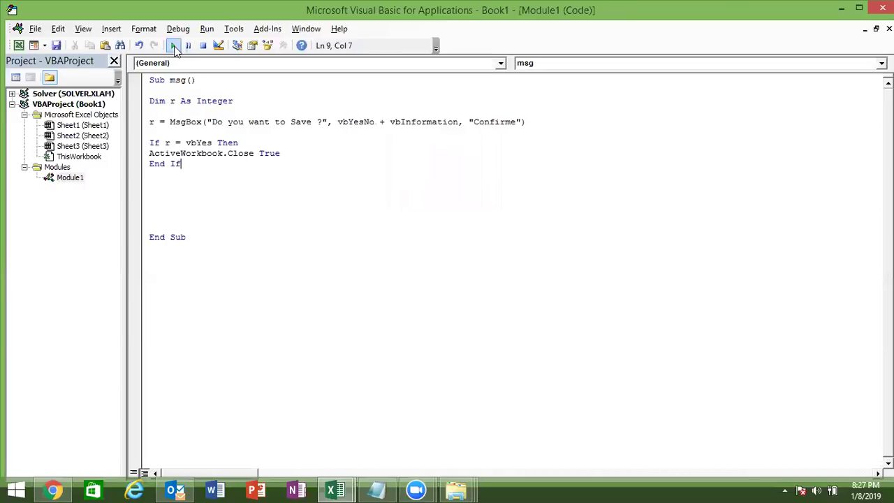
left_click(174, 46)
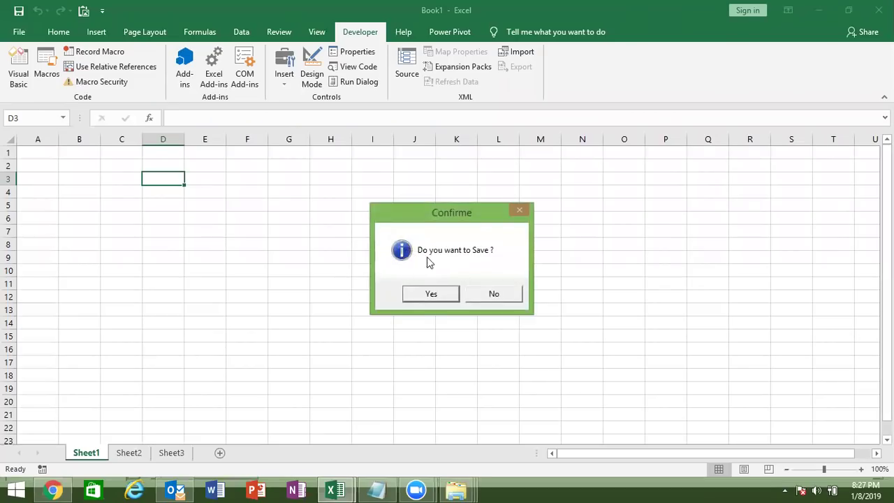
left_click(511, 294)
Replace vbInformation with vbQuestion, picked from the Ctrl+J constants list, in the MsgBox line.
left_click(460, 122)
key("BackSpace")
key("BackSpace")
key("BackSpace")
key("BackSpace")
key("BackSpace")
key("BackSpace")
key("BackSpace")
key("BackSpace")
key("BackSpace")
key("BackSpace")
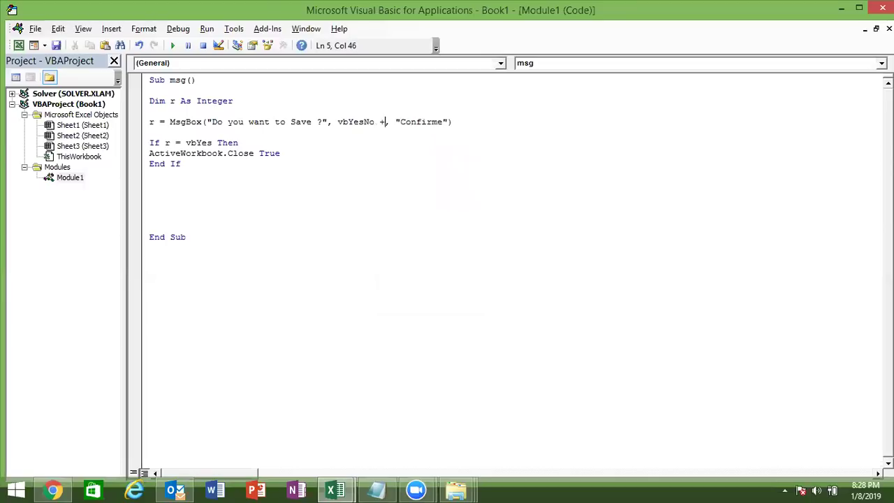
key("ctrl+j")
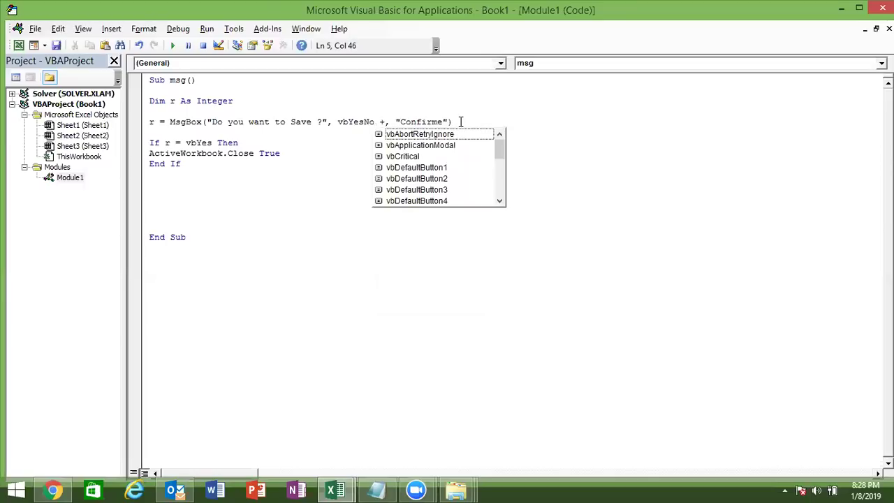
type("w")
key("BackSpace")
key("Down")
key("Down")
key("Down")
key("Down")
key("Down")
key("Down")
key("Down")
key("Up")
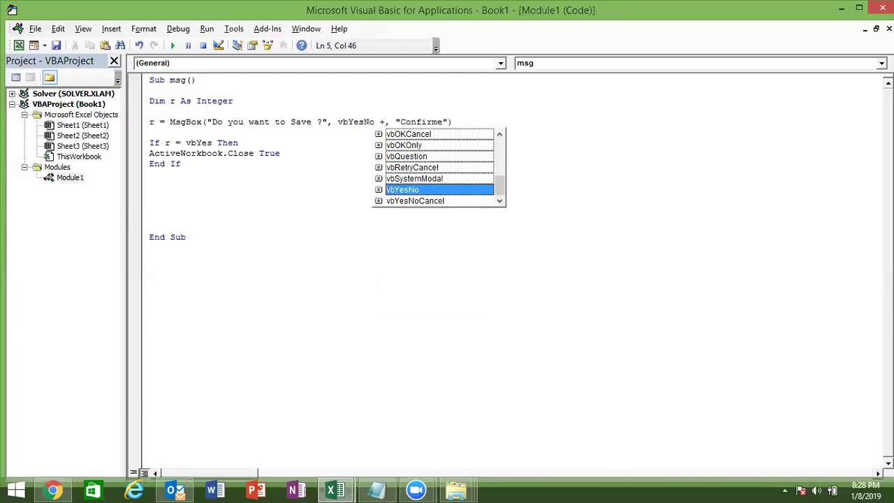
key("Down")
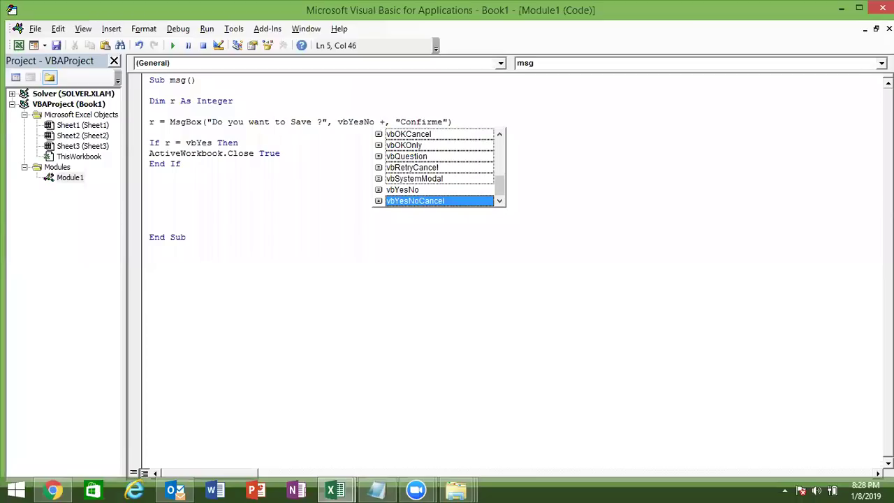
key("Up")
key("Up")
key("Up")
key("Up")
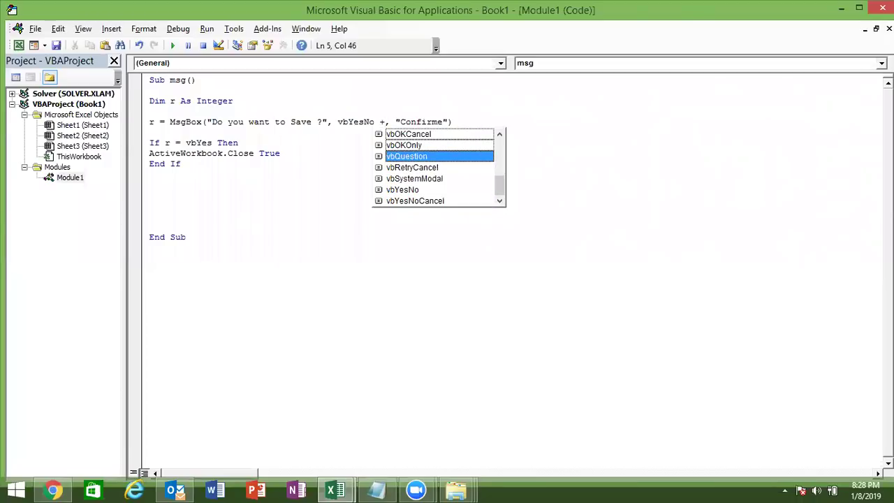
key("Tab")
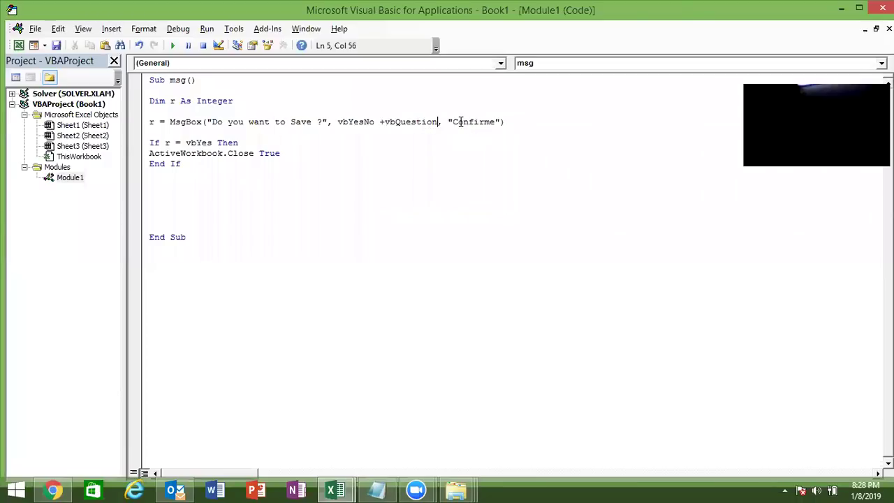
left_click(452, 161)
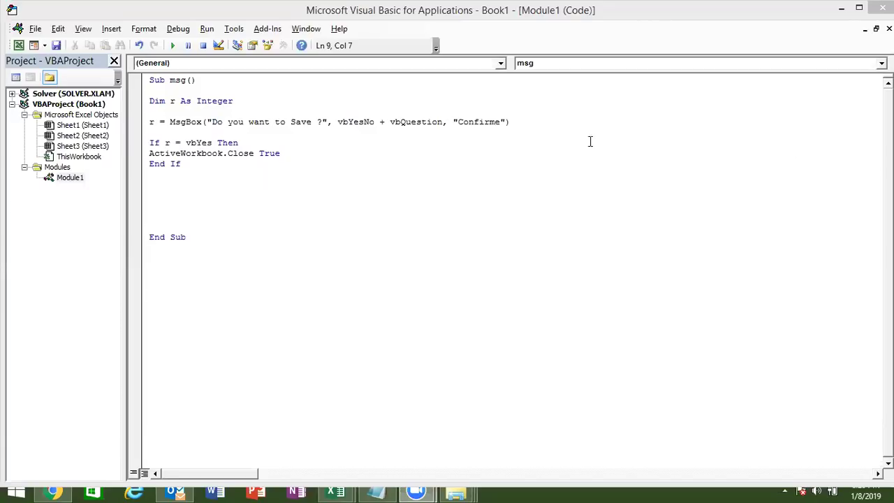
Run the msg macro with the vbQuestion style and answer No to the Confirme save prompt.
double_click(409, 122)
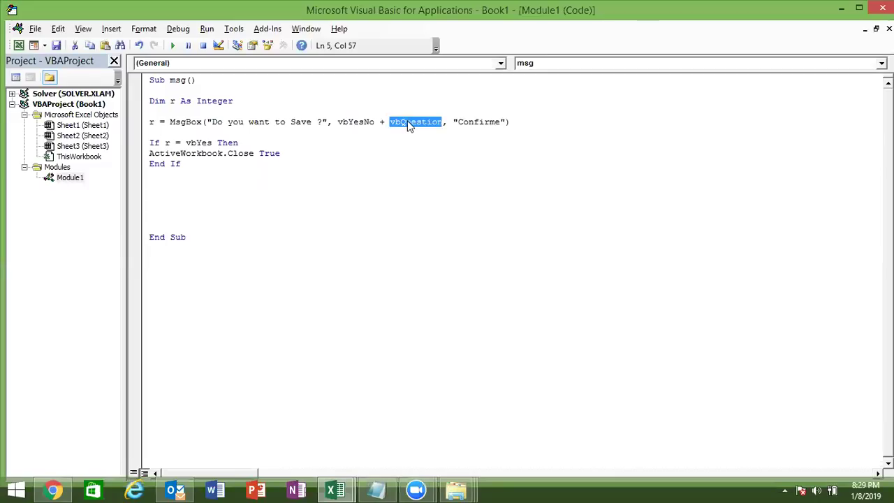
left_click(328, 184)
left_click(173, 47)
key("ctrl+s")
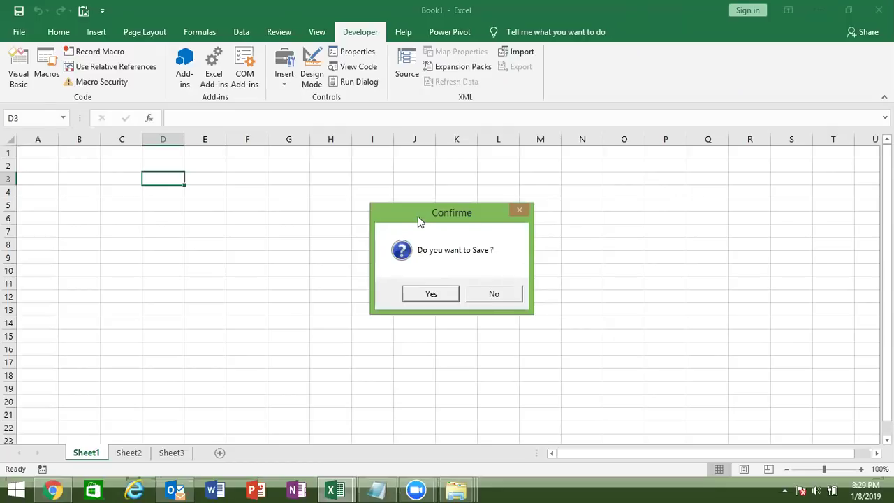
left_click_drag(424, 217, 299, 183)
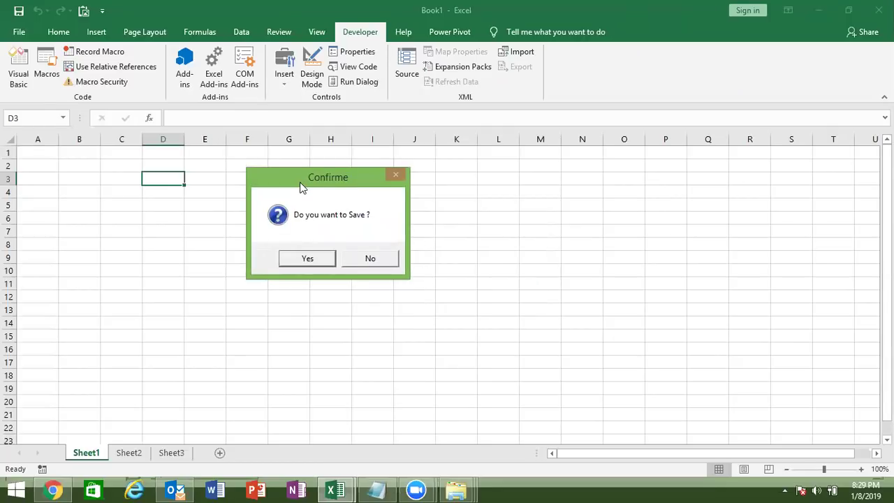
left_click(360, 264)
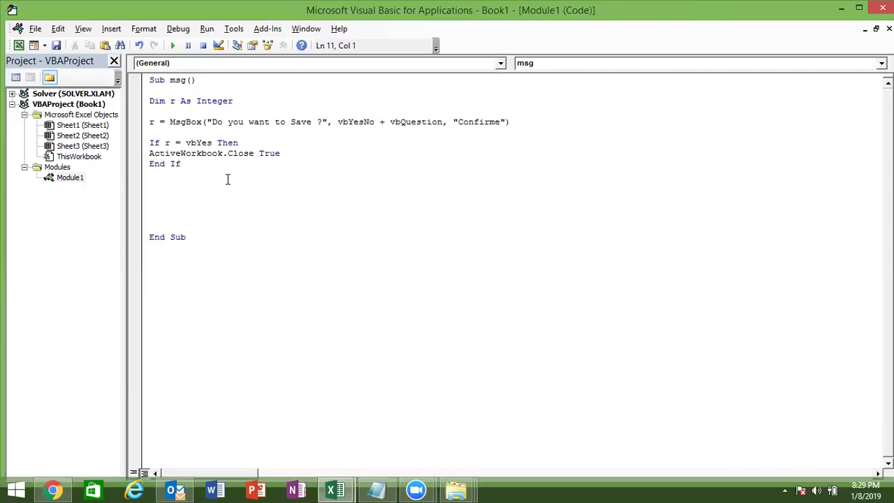
Delete the blank lines above End Sub, then select cell A1 in Excel and return.
key("Delete")
key("Delete")
key("Delete")
key("Delete")
double_click(266, 123)
left_click(266, 123)
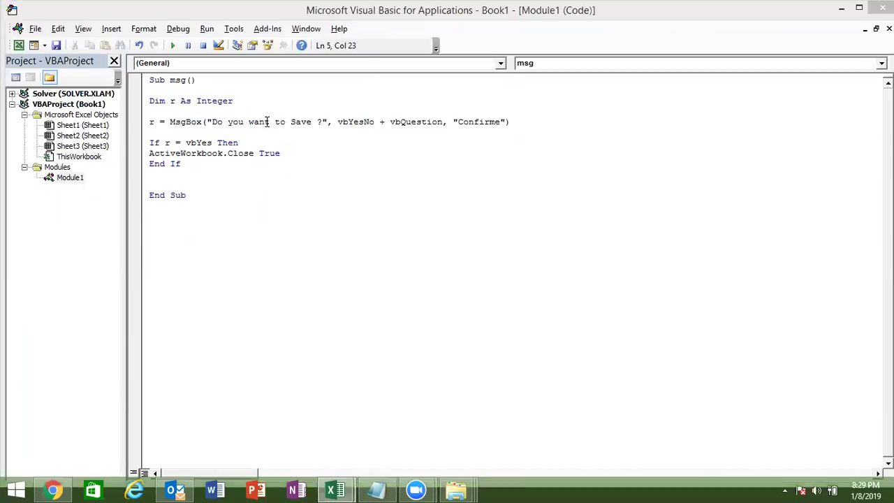
key("alt+F11")
left_click(49, 152)
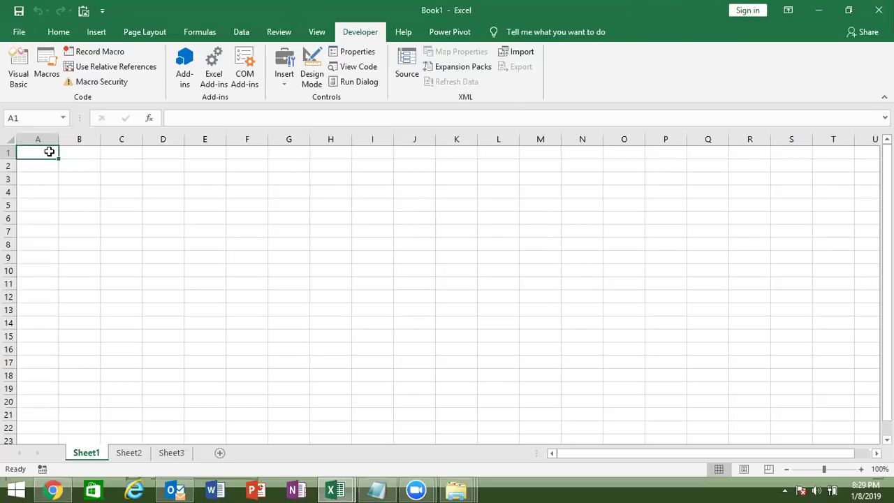
key("alt+F11")
Copy the msg Sub and paste a duplicate below End Sub.
left_click(178, 245)
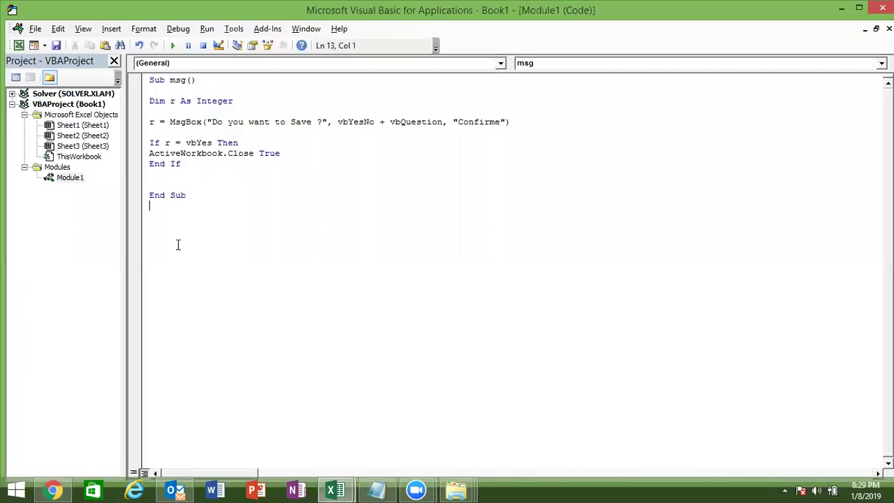
left_click_drag(210, 217, 139, 83)
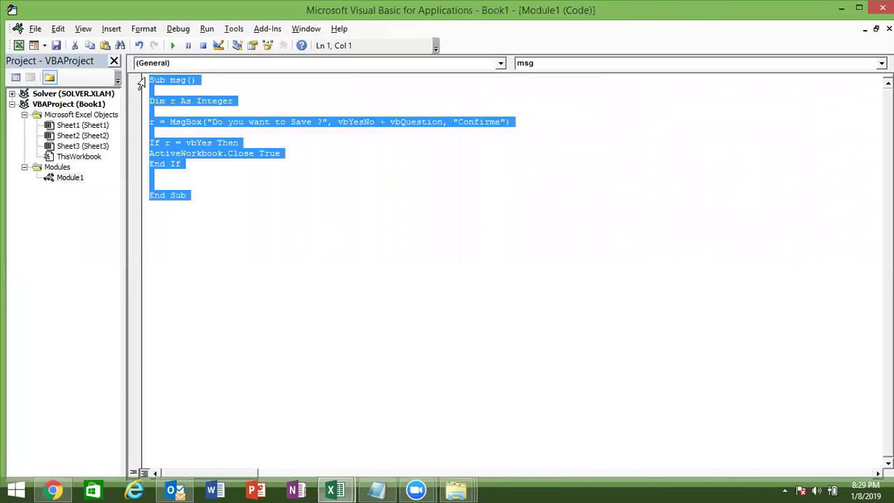
key("ctrl+c")
left_click(202, 264)
key("ctrl+v")
Declare Dim m As String above the duplicate's MsgBox call.
left_click(166, 239)
key("Return")
key("Return")
key("Up")
key("Up")
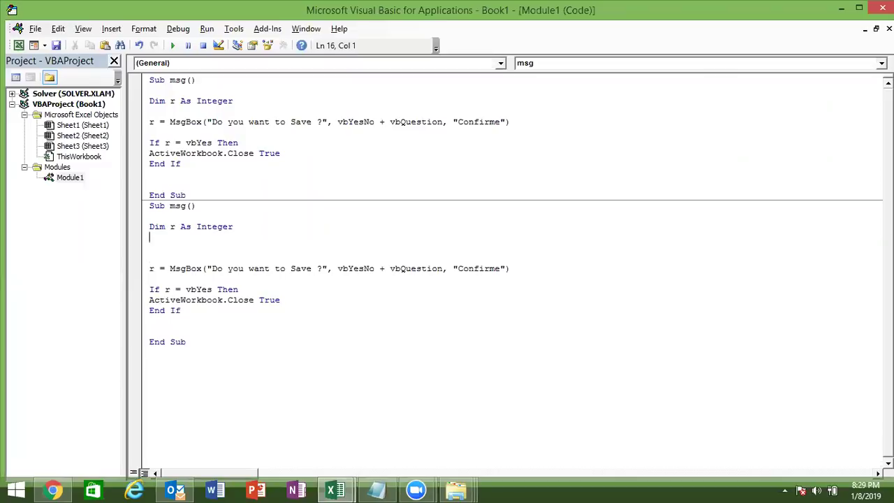
type("dim m as ste")
key("Down")
key("Down")
key("Down")
key("Return")
key("Return")
key("Return")
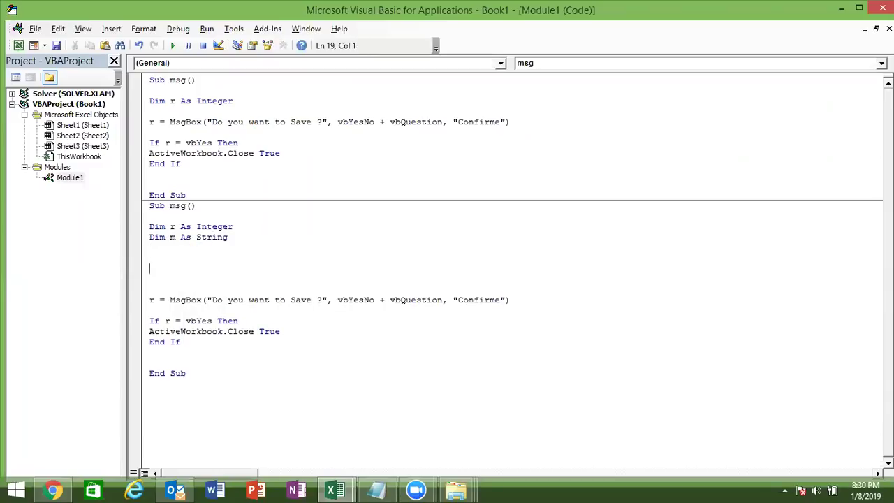
Assign m = "Do you want Save ?" & vbNewLine & "* After Save Auto Close".
type("m=")
type("\"Do you want SA")
key("BackSpace")
type("s")
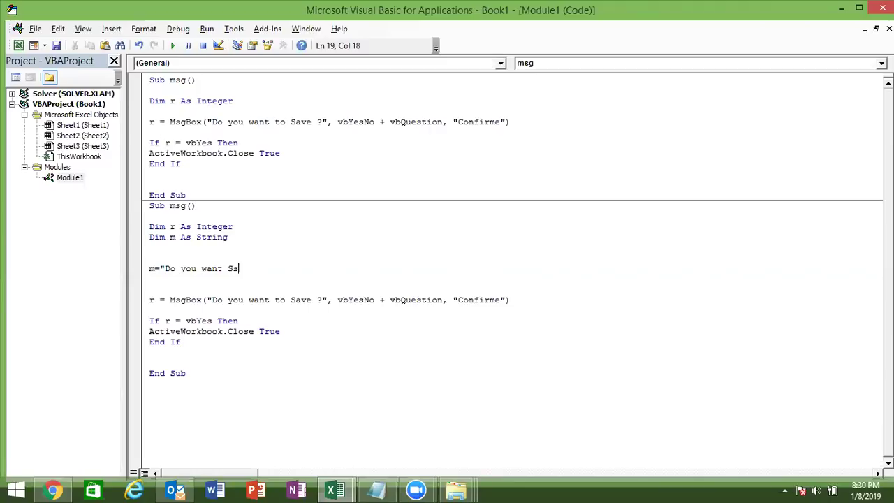
key("BackSpace")
type("ave ")
type("?\" ")
type("& vbnewline ")
type("&\"")
key("BackSpace")
key("BackSpace")
type("* ")
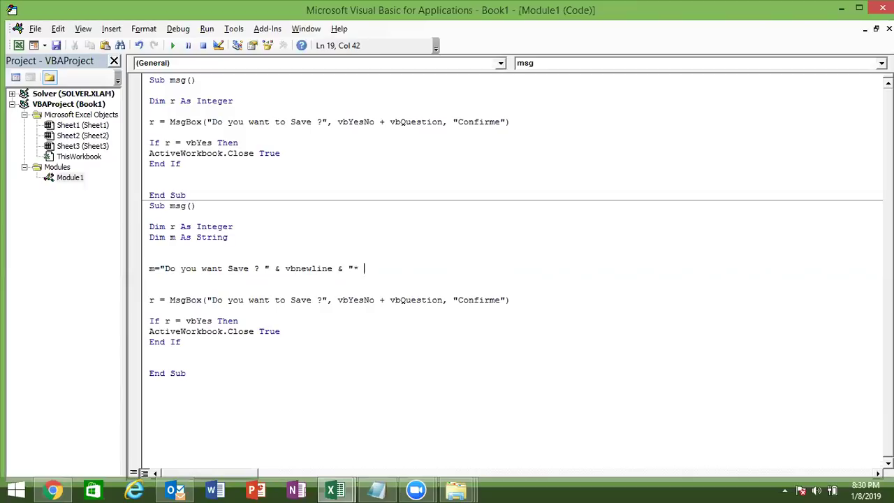
type("After SA")
key("BackSpace")
type("ave Auto")
type(" Closw")
key("BackSpace")
type("e")
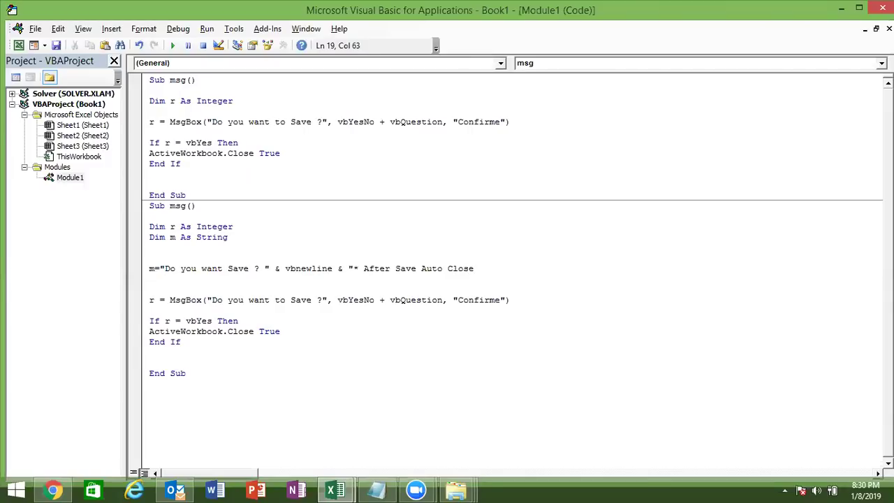
left_click(232, 321)
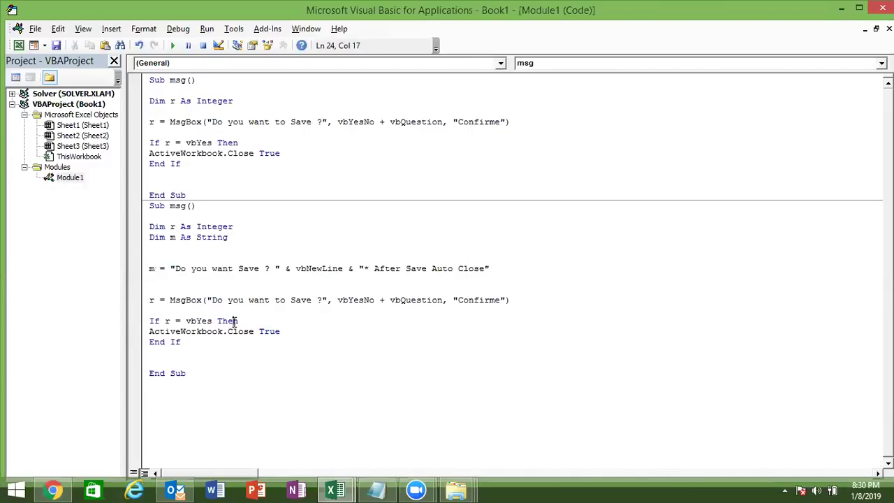
Highlight 'you' and 'After' in the message, then run the macro.
double_click(198, 270)
double_click(386, 271)
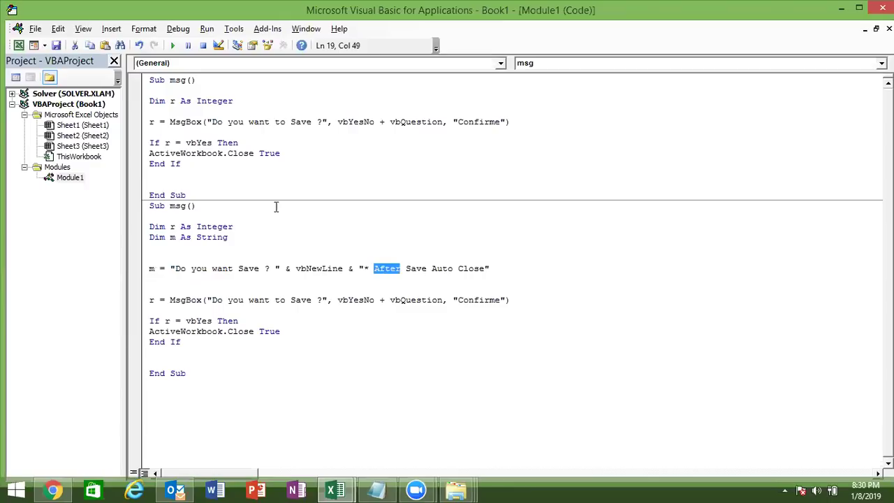
left_click(173, 46)
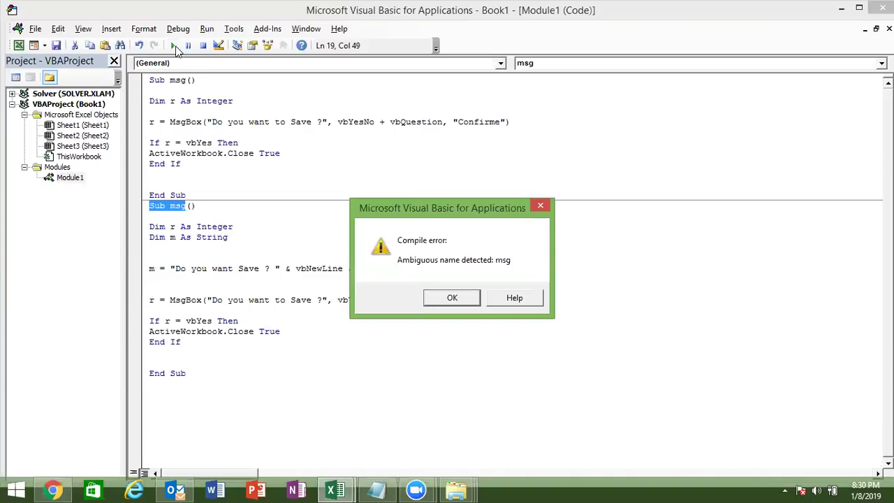
Dismiss the Ambiguous name error, rename the second Sub msg_1, and run it.
key("Return")
left_click(187, 205)
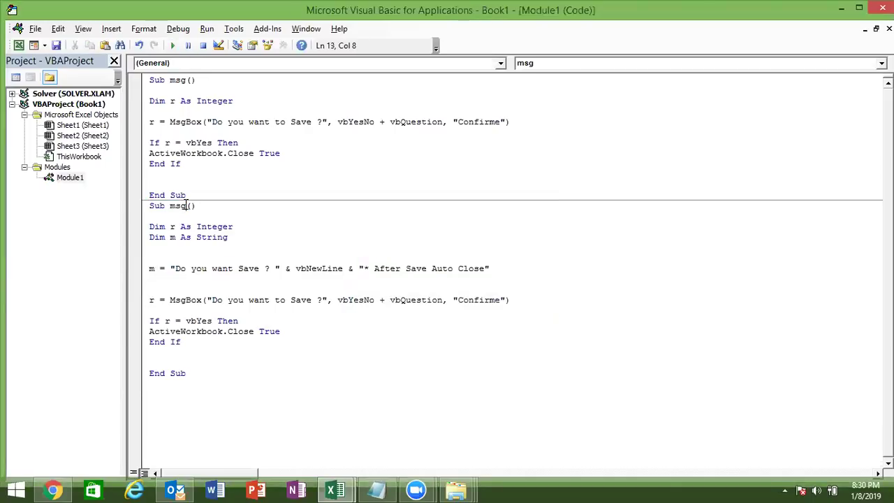
type("_1")
left_click(193, 286)
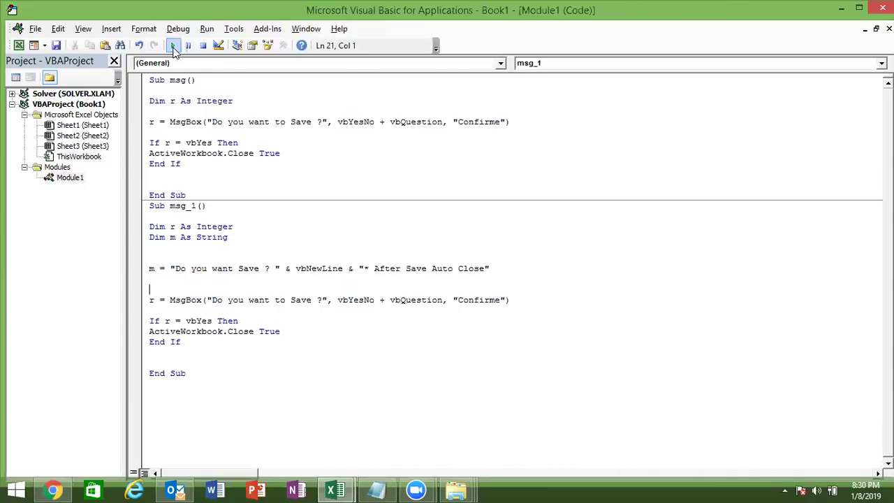
left_click(172, 45)
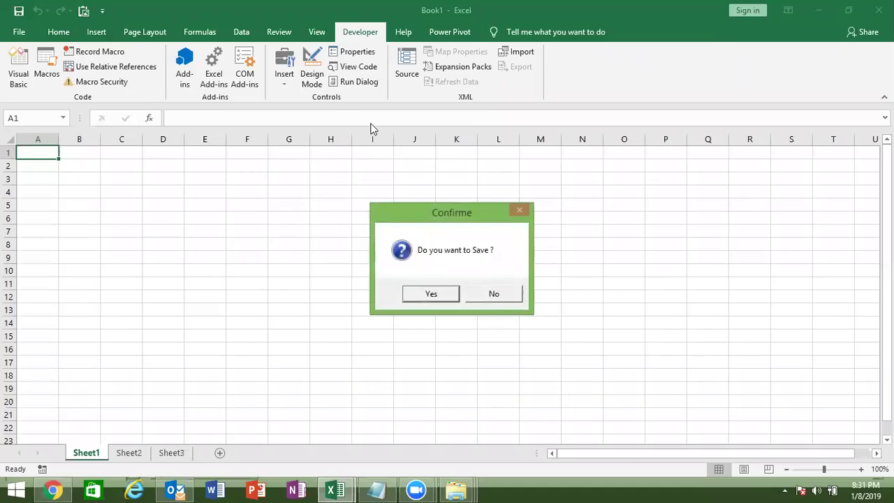
Replace the fixed MsgBox prompt with the variable m and run msg_1.
left_click(496, 296)
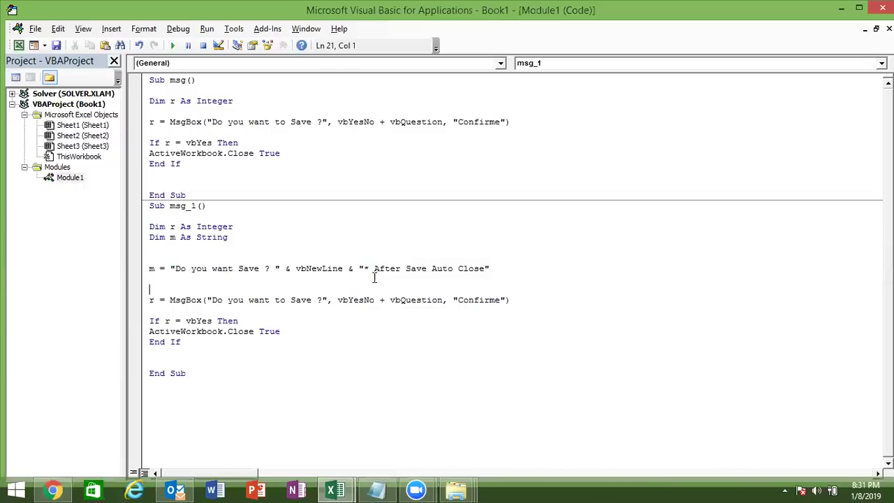
left_click(206, 300)
left_click_drag(207, 299, 327, 301)
type("m")
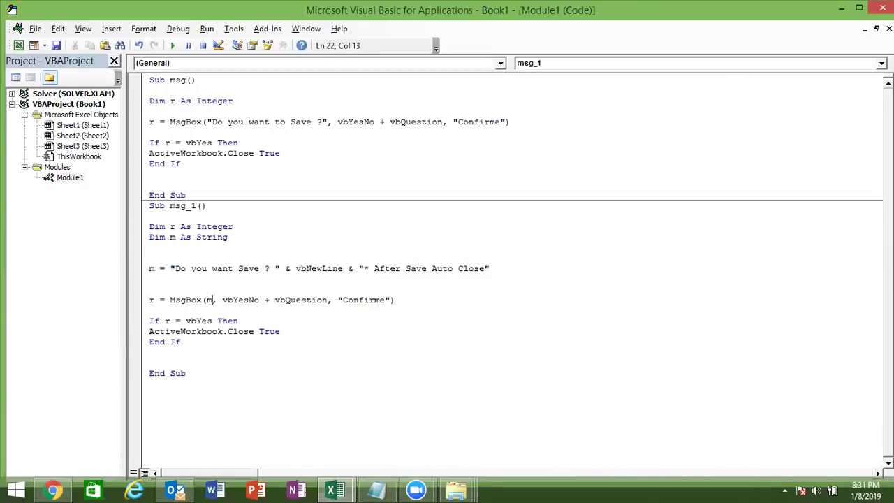
double_click(318, 336)
left_click(257, 283)
left_click(174, 46)
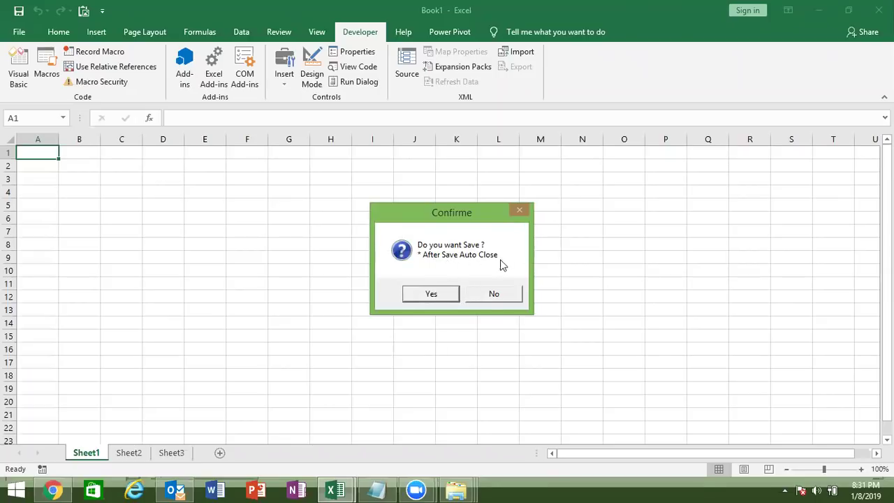
Decline saving, then highlight the first message line and vbNewLine in the m assignment.
left_click(487, 299)
left_click_drag(165, 268, 290, 270)
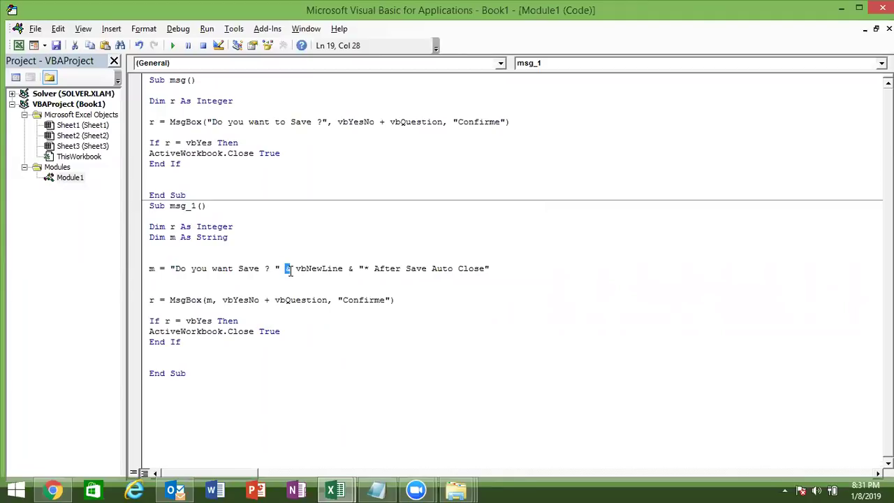
left_click_drag(300, 269, 346, 269)
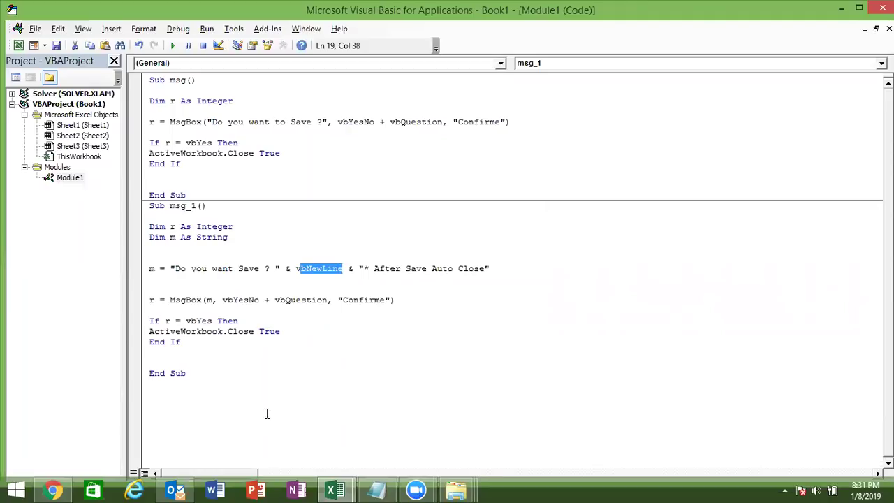
left_click(227, 403)
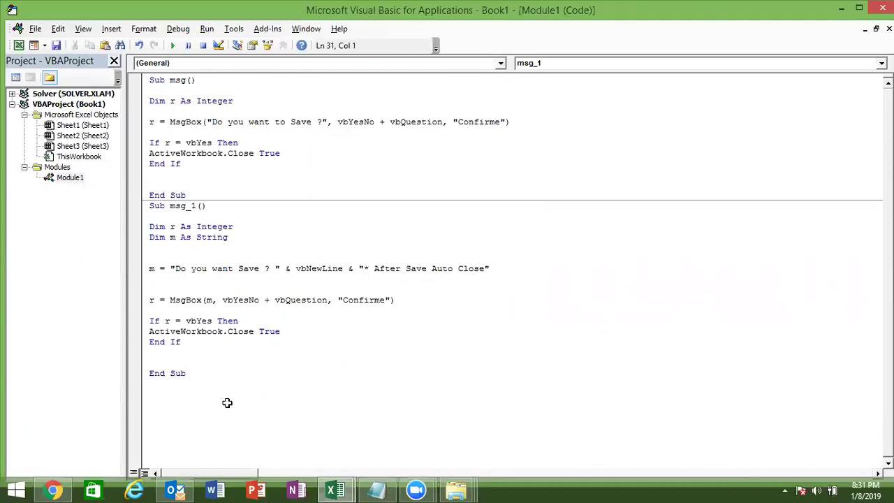
In Sheet1, enter a person's name in cell A1, replacing the Name heading.
key("alt+F11")
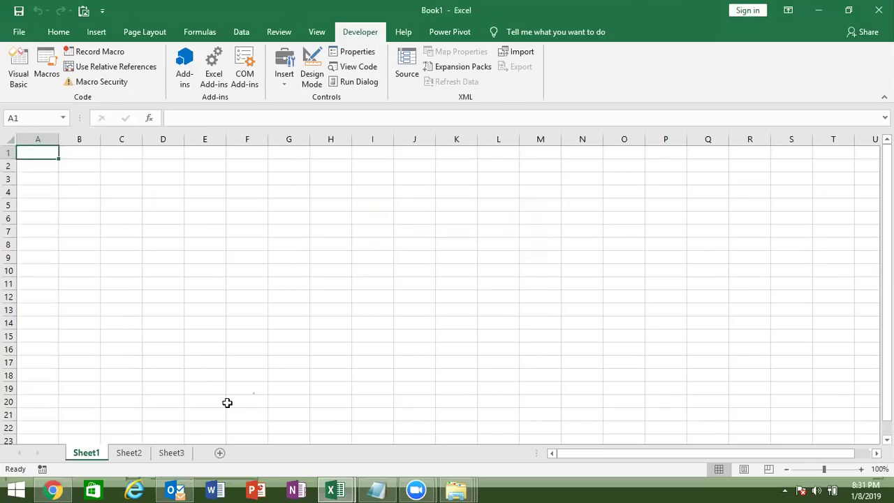
type("Name")
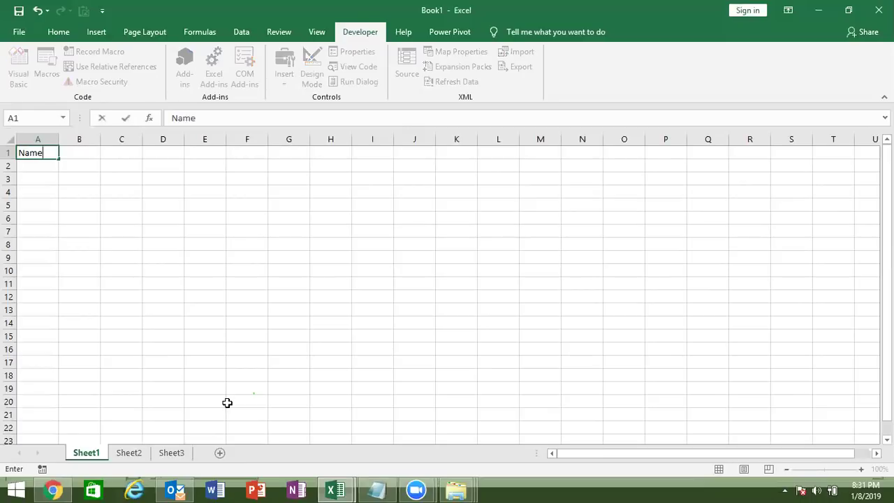
key("Tab")
key("Left")
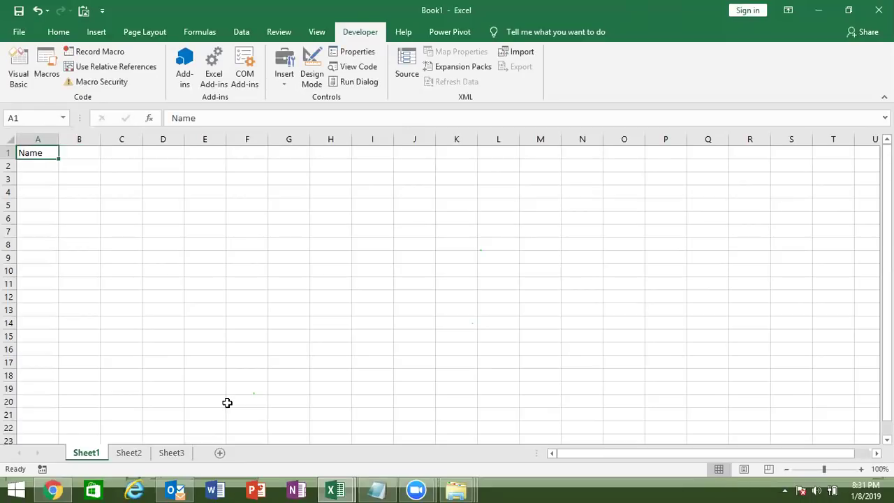
type("Puja")
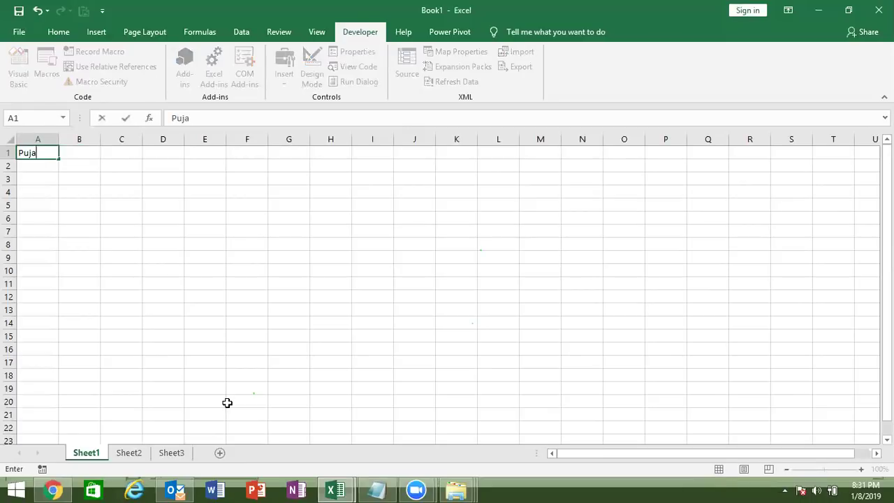
key("Tab")
Enter Delhi in B1 and 5000 in C1, then return to the code editor.
type("12")
key("Tab")
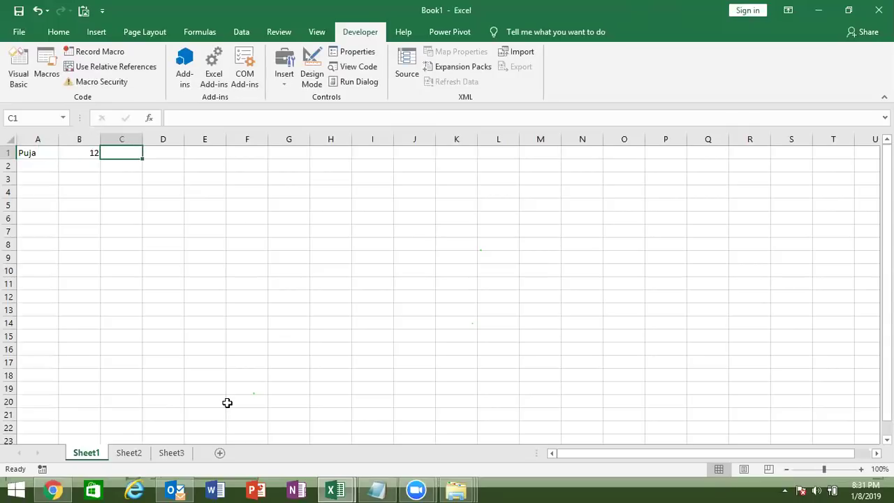
key("Left")
type("Del")
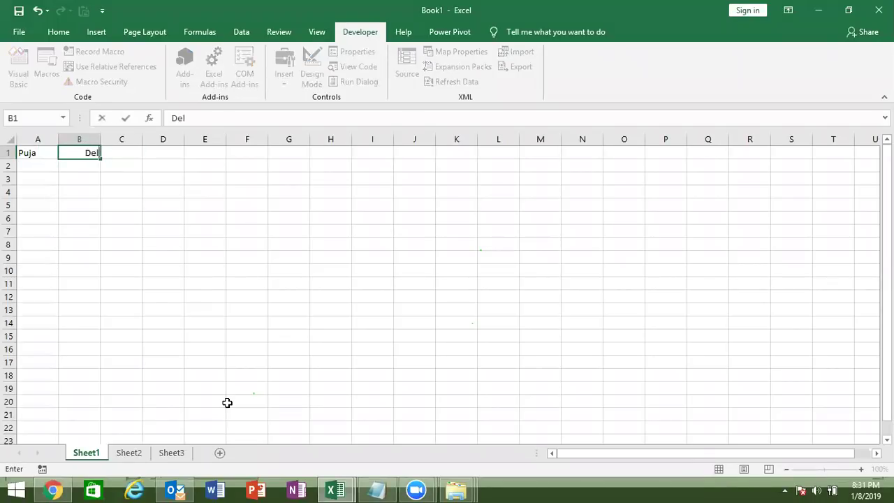
type("hi")
key("Tab")
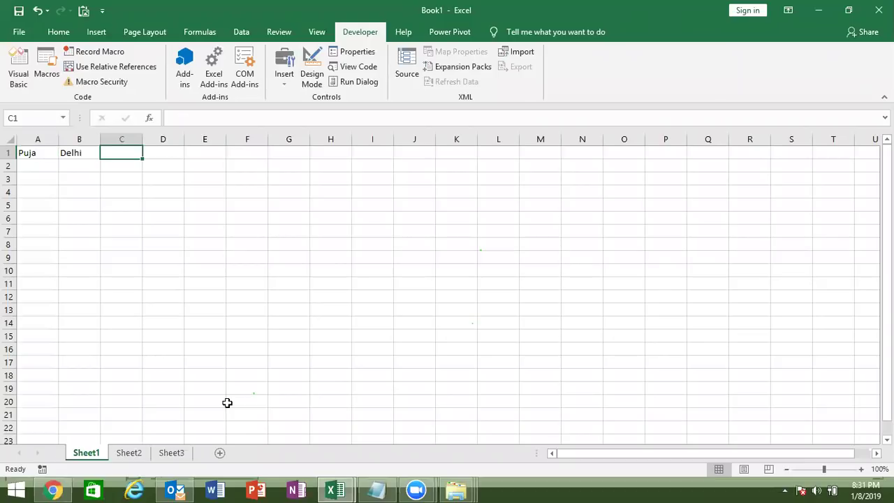
type("5000")
key("Return")
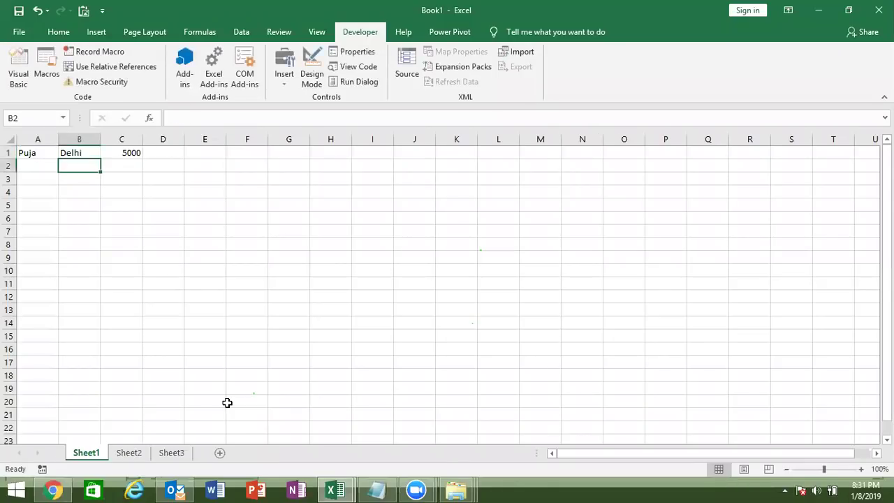
key("alt+F11")
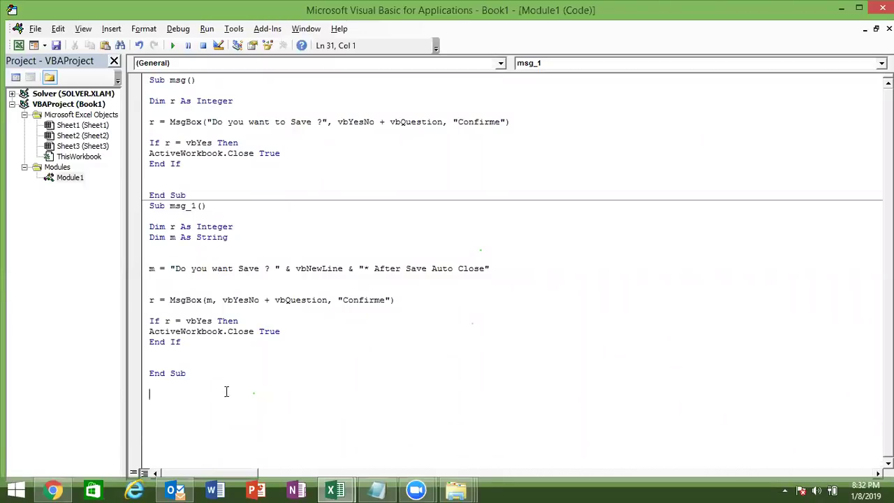
Paste a copy of msg_1 below itself and rename the copy msg_2.
left_click_drag(226, 391, 142, 207)
key("ctrl+c")
left_click(183, 389)
key("ctrl+v")
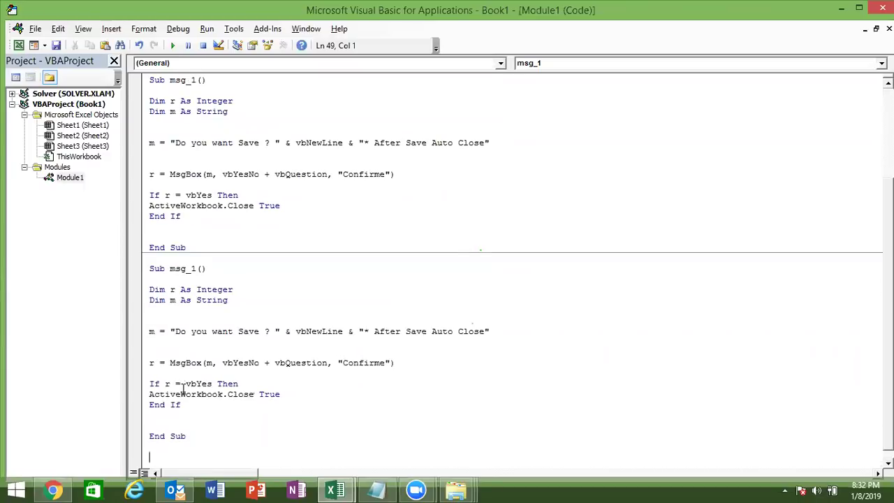
left_click(198, 268)
key("BackSpace")
type("2")
Delete the old message text from msg_2's m assignment.
left_click(193, 311)
left_click_drag(170, 332, 467, 340)
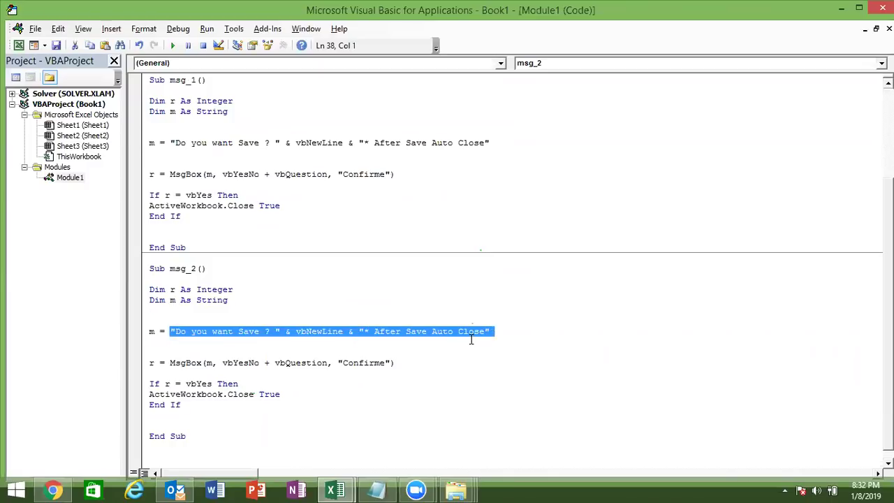
key("Delete")
Type "Name" & vbTab & "City" & vbTab & "Amt" & vbNewLine & Range( after m =.
type("\"Name\" ")
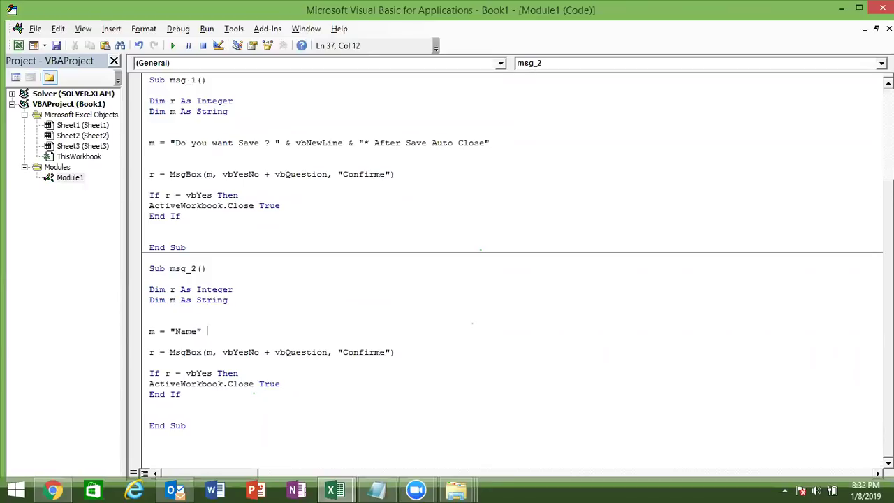
type("& vbtab ")
type("&")
type("\"City")
type("\" & ")
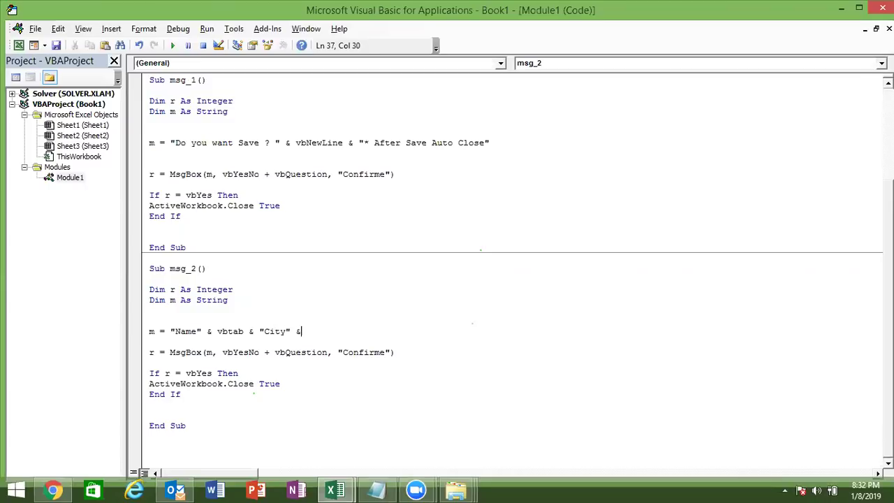
type("vbta")
type("b & \"")
type("Amt")
type("\" & ")
type("vbnewline ")
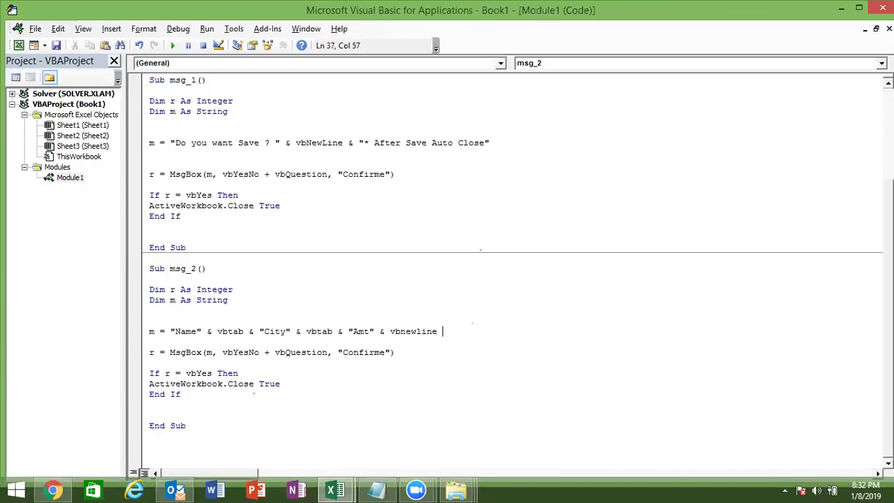
type("& ")
type("range")
type("(\"A")
Append Range("A1").Value & vbTab and paste a second copy of that piece.
type("1\").valu")
key("Tab")
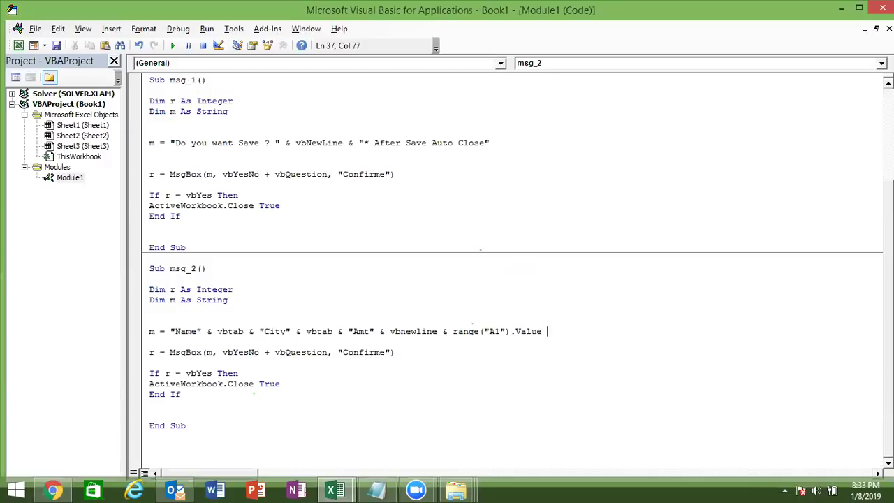
type("& ")
type("vbta")
type("b")
left_click_drag(453, 332, 598, 336)
left_click(598, 336)
left_click_drag(453, 331, 588, 331)
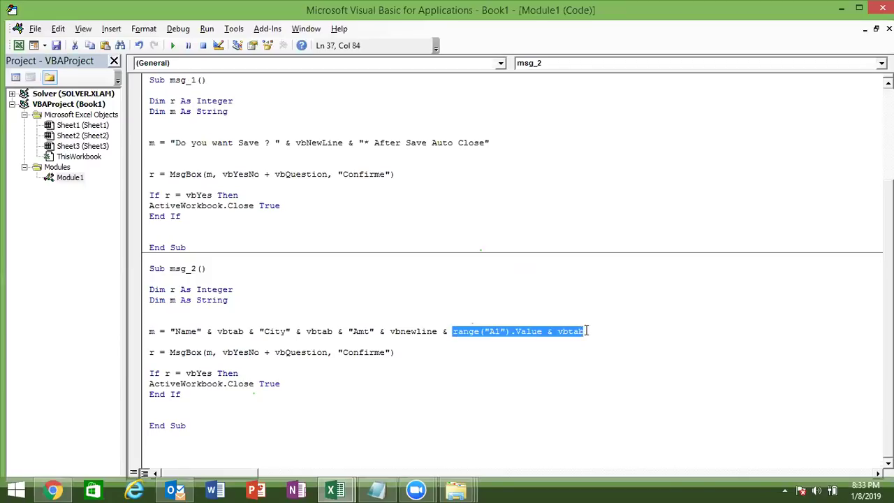
left_click(589, 331)
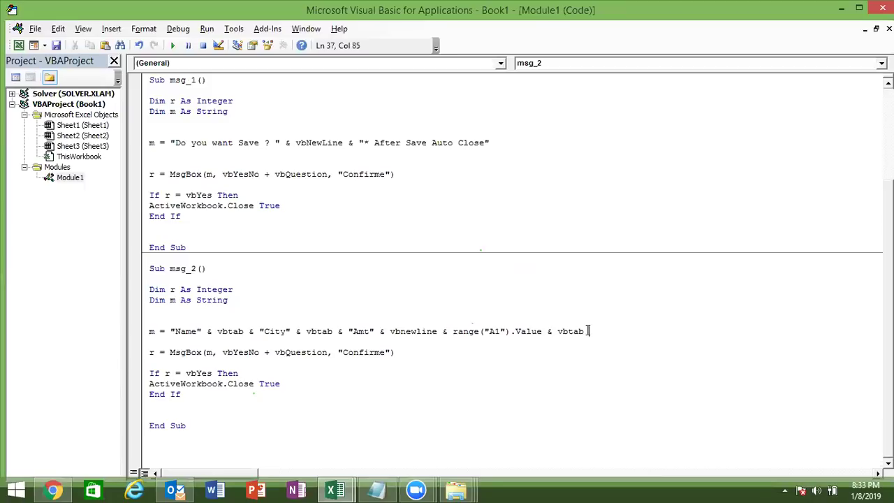
key("ctrl+v")
double_click(587, 331)
left_click(584, 331)
type("&")
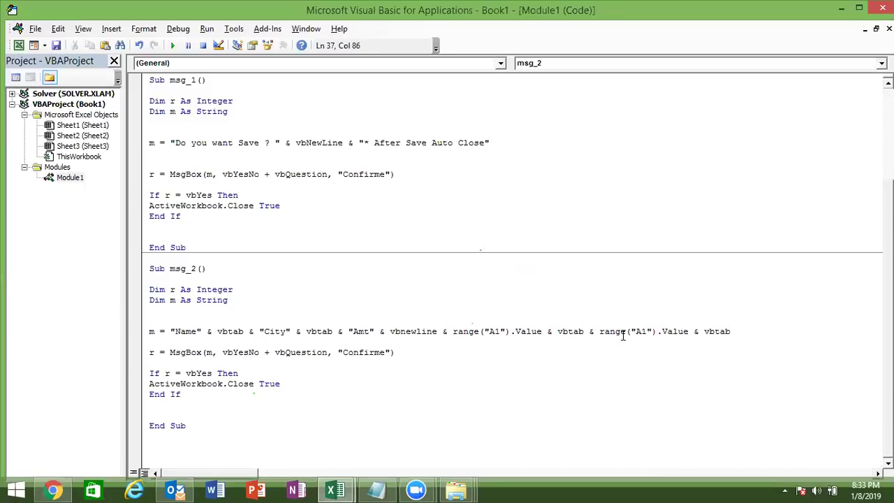
Point the copies at B1 and C1, the last one without a trailing vbTab.
left_click(641, 331)
key("BackSpace")
type("b")
key("Down")
left_click(751, 334)
type("&")
key("ctrl+v")
key("BackSpace")
key("BackSpace")
key("BackSpace")
key("BackSpace")
key("BackSpace")
key("BackSpace")
key("BackSpace")
key("BackSpace")
key("BackSpace")
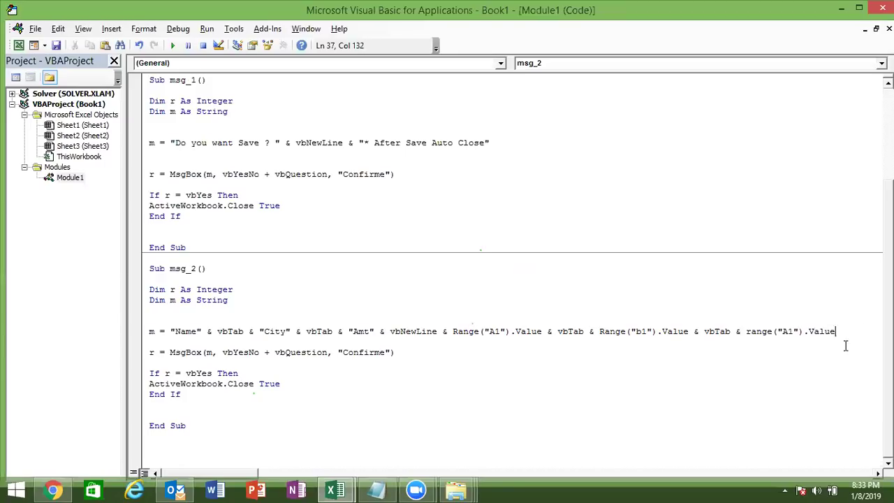
left_click(788, 333)
key("BackSpace")
type("c")
left_click(763, 368)
left_click(252, 303)
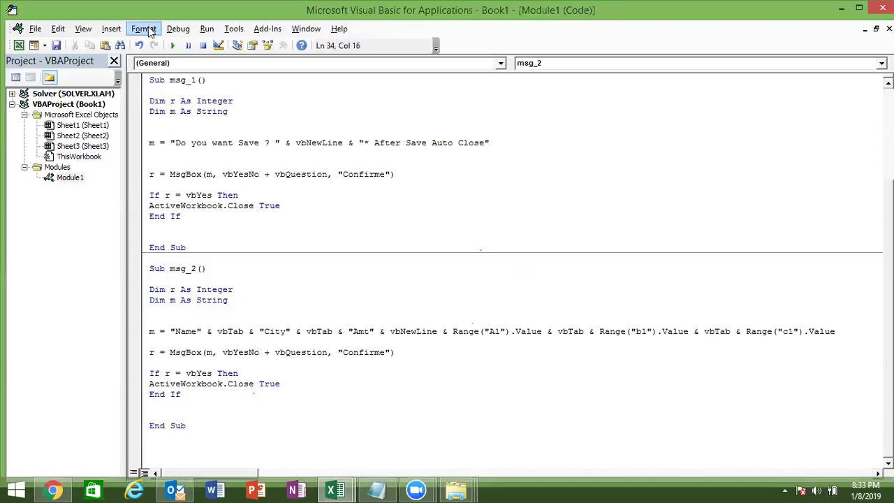
Run msg_2 to show the Name/City/Amt table, decline saving, and add blank lines below it.
left_click(173, 45)
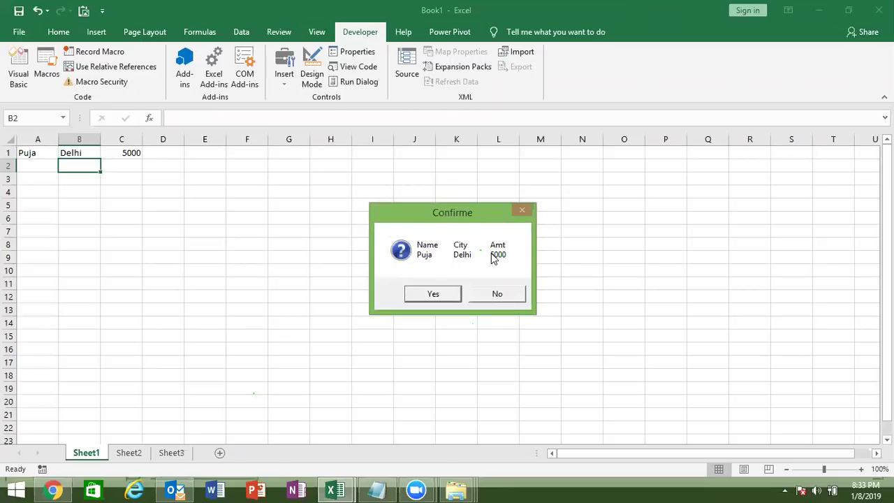
left_click(499, 294)
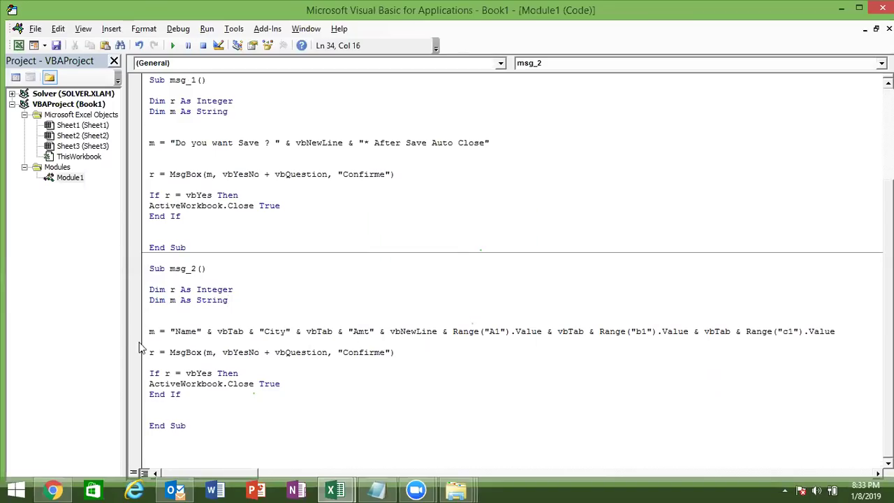
left_click(139, 334)
left_click(138, 334)
left_click(217, 455)
key("Return")
key("Return")
key("Return")
key("Return")
key("Return")
key("Return")
key("Return")
key("Return")
key("Return")
key("Return")
key("Return")
key("Return")
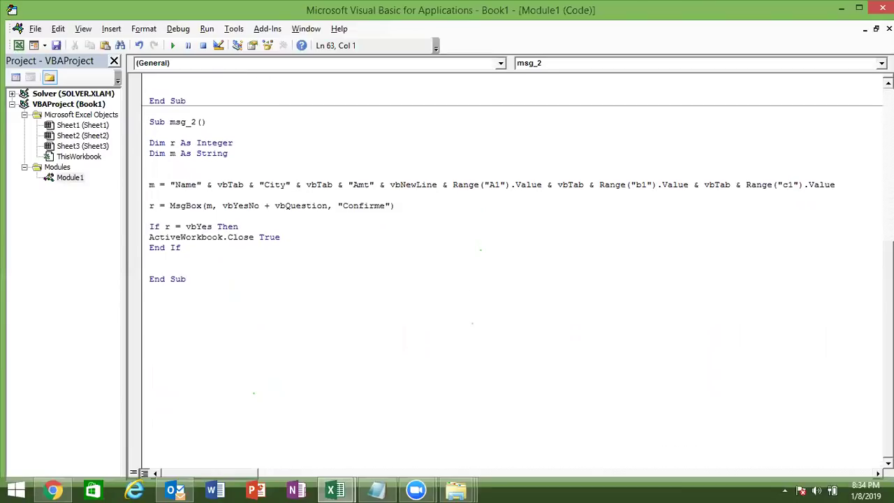
key("Return")
key("Return")
key("Return")
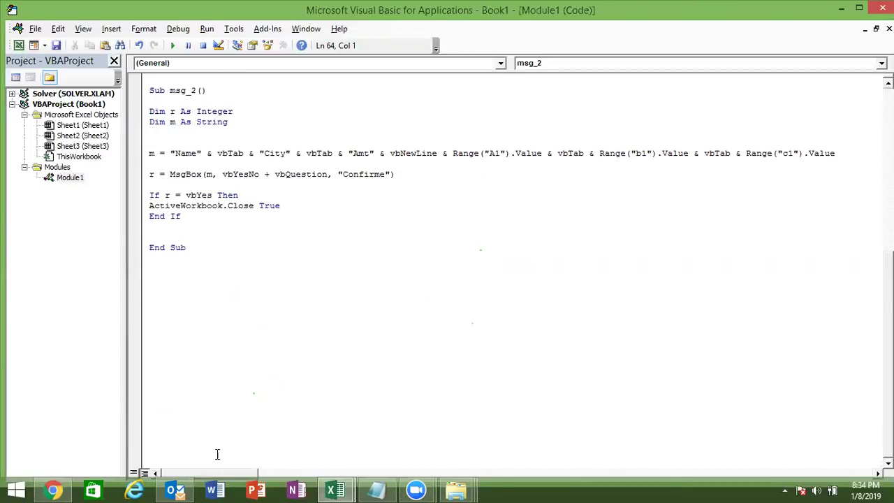
Enter =RANDBETWEEN(10,90) in cell A1 of Sheet2.
key("alt+F11")
left_click(127, 455)
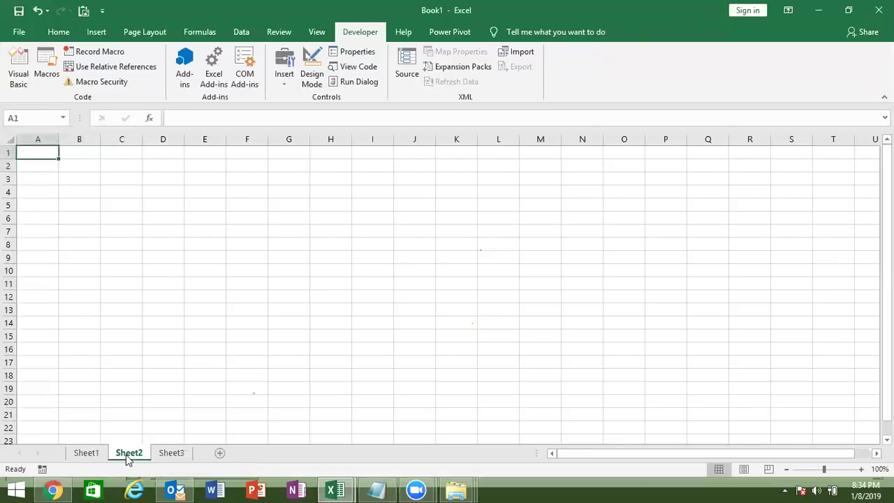
type("=ra")
key("Down")
key("Down")
key("Tab")
type("10,90")
key("ctrl+Return")
Fill the formula across A1:F16.
key("shift+Right")
key("shift+Right")
key("shift+Right")
key("shift+Right")
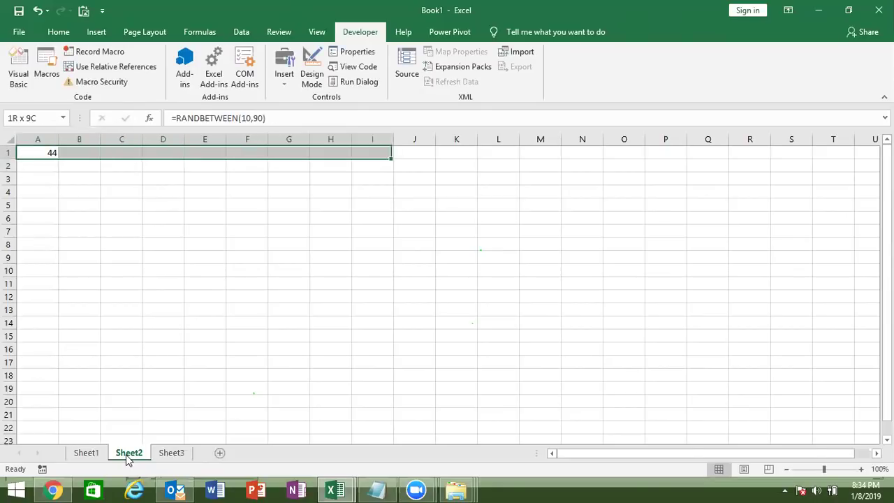
key("shift+Down")
key("shift+Left")
key("shift+Left")
key("shift+Down")
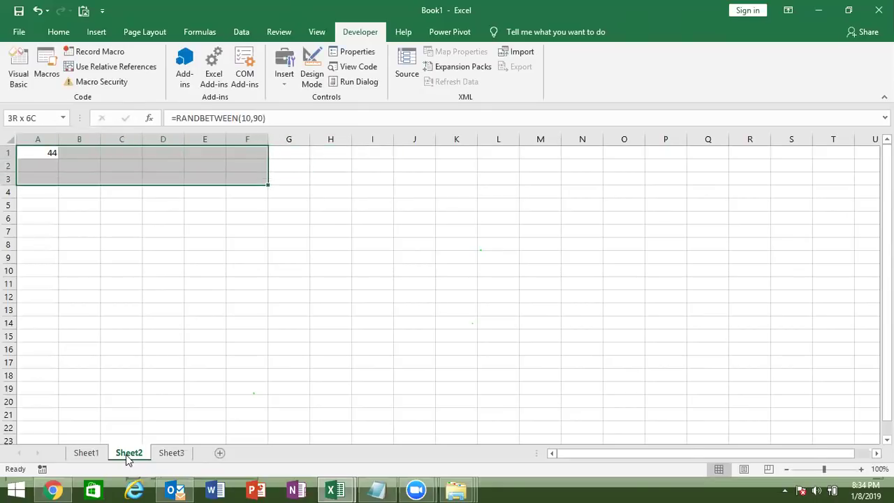
key("shift+Down")
key("shift+Down")
key("shift+Down")
key("shift+Down")
key("shift+Down")
key("shift+Down")
key("ctrl+r")
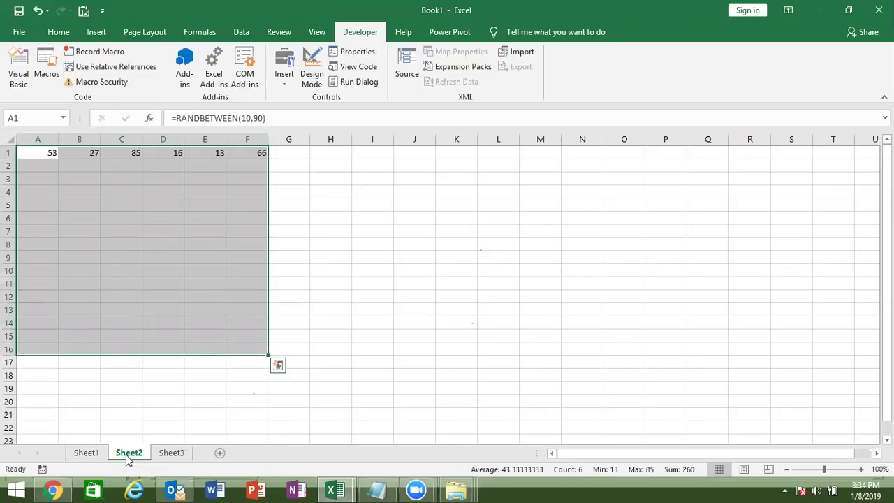
key("ctrl+d")
Copy A1:F16 and paste it back as fixed values, then return to the code editor.
key("ctrl+c")
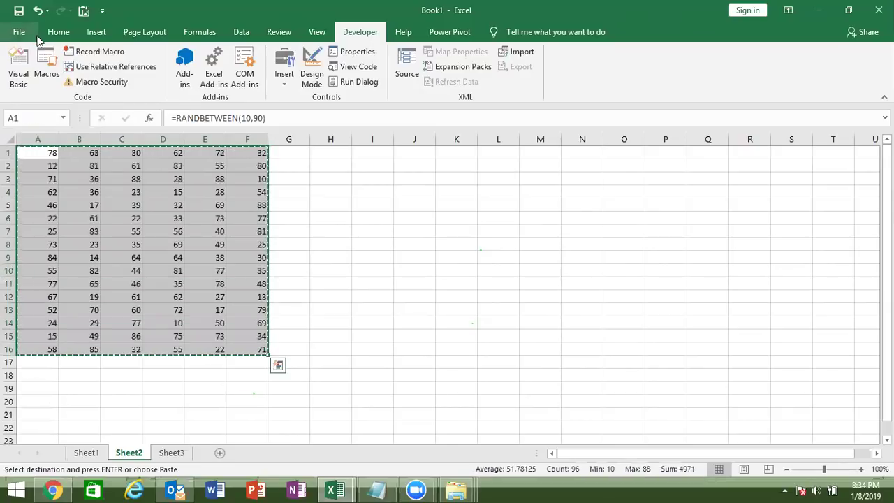
left_click(55, 32)
left_click(25, 85)
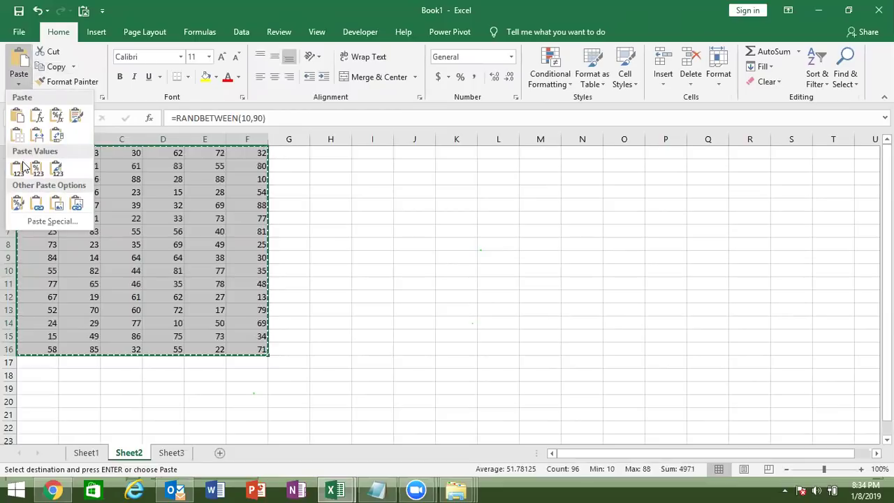
left_click(17, 167)
left_click(53, 193)
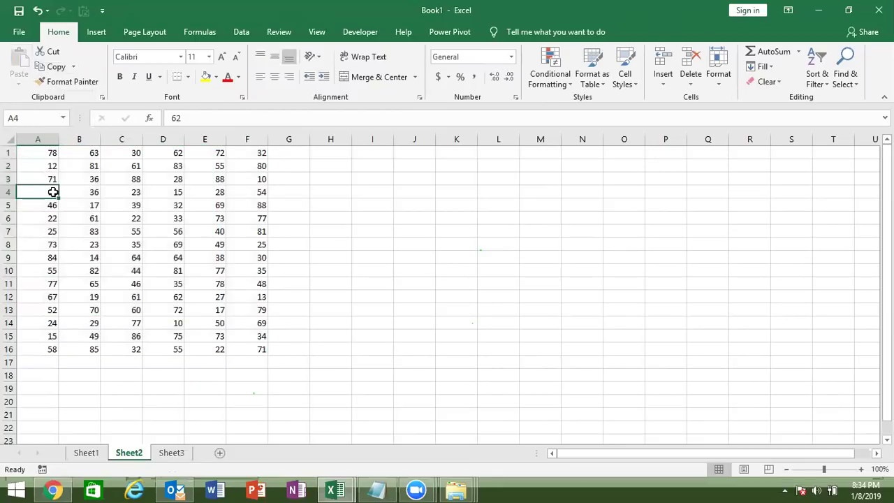
key("alt+Tab")
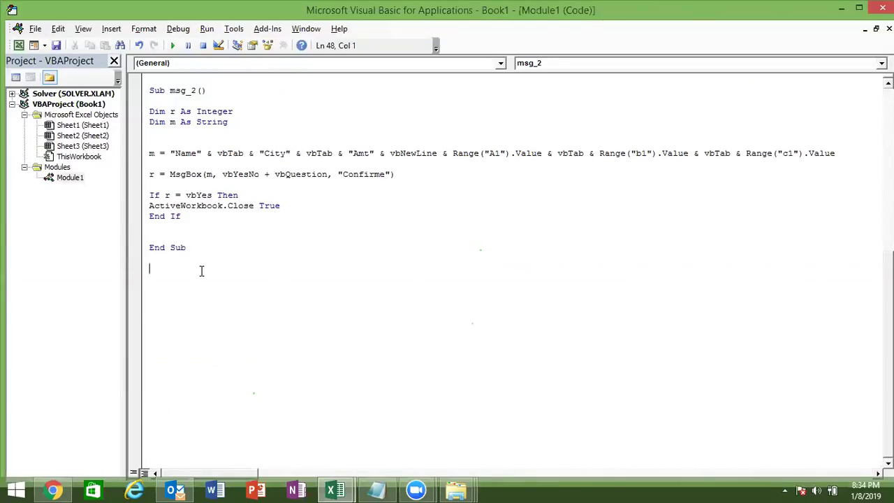
Create the msg_3 Sub and declare m As String inside it.
type("sub ")
type("msg_3()")
key("Return")
key("Return")
key("Return")
key("Return")
key("Return")
key("Return")
key("Up")
key("Up")
key("Up")
Begin the outer loop line 'For i = 1 To' and switch to the workbook to check the table size.
key("Up")
type("di")
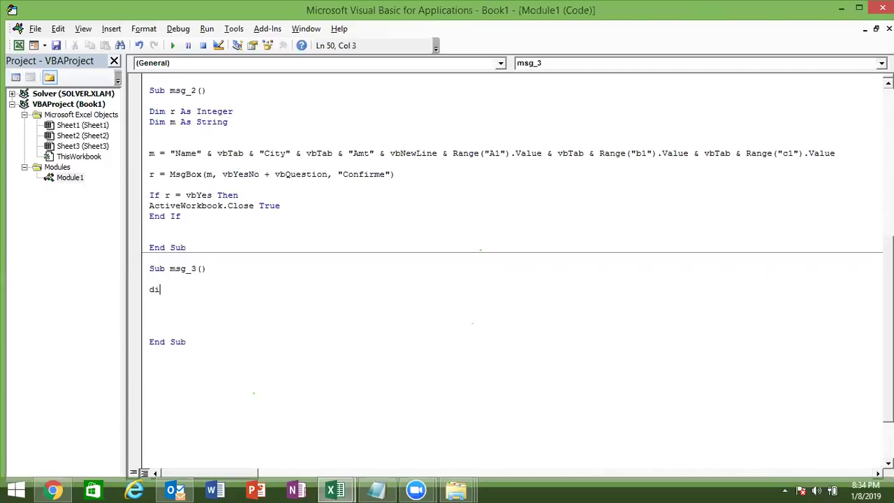
type("m ")
type("m as")
type(" str")
key("Tab")
key("Return")
key("Return")
key("Up")
key("Up")
key("shift+Down")
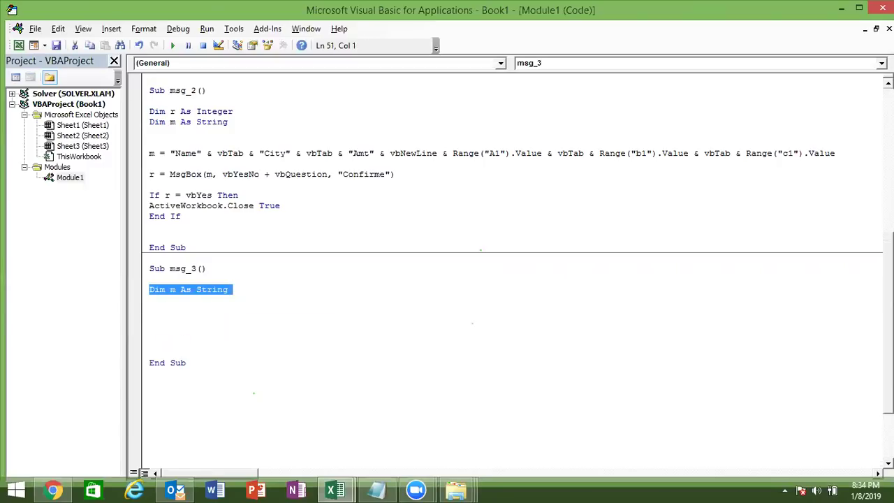
key("Right")
key("Down")
type("for i = 1 to")
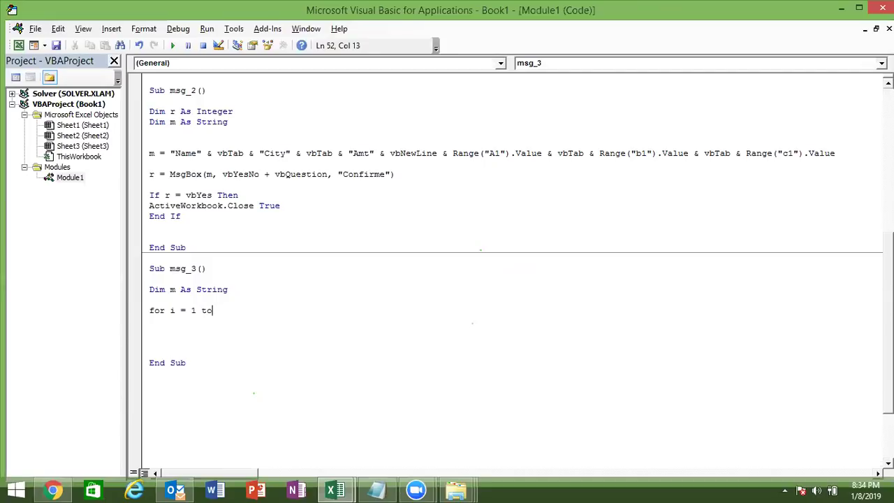
key("alt+F11")
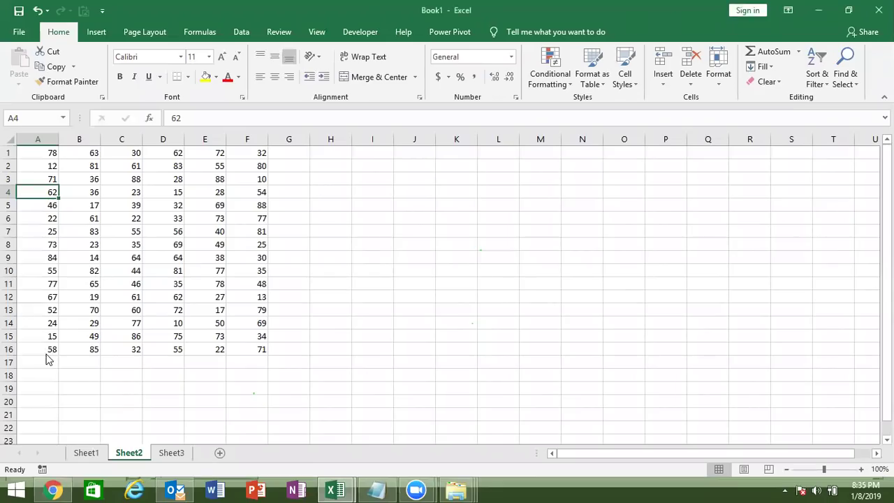
Complete the outer loop header as For i = 1 To 16.
key("alt+F11")
type("16")
key("Return")
key("Return")
Start the inner loop 'For j = 1 To' and select A1:F1 on the sheet to count the columns.
key("Tab")
type("for j =1 to")
key("alt+F11")
key("ctrl+Home")
key("ctrl+shift+Right")
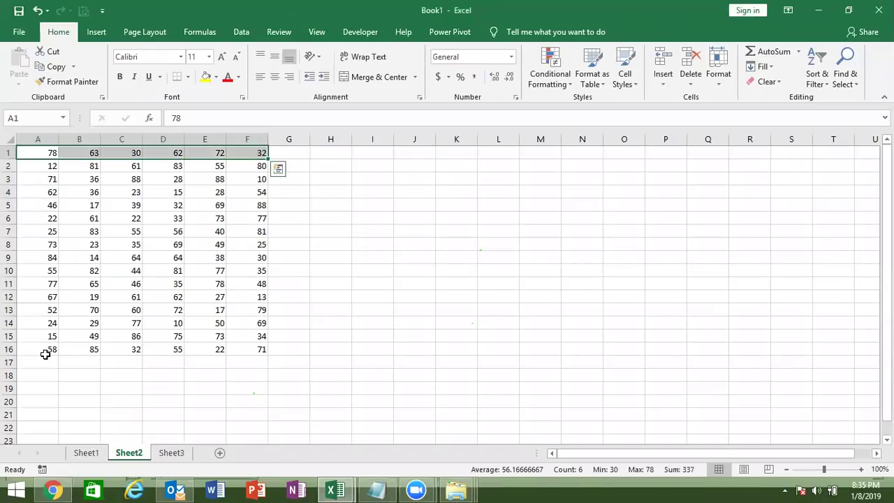
Finish the inner loop as For j = 1 To 6 and add m = m & vbTab & Cells(i, j).Value.
key("alt+F11")
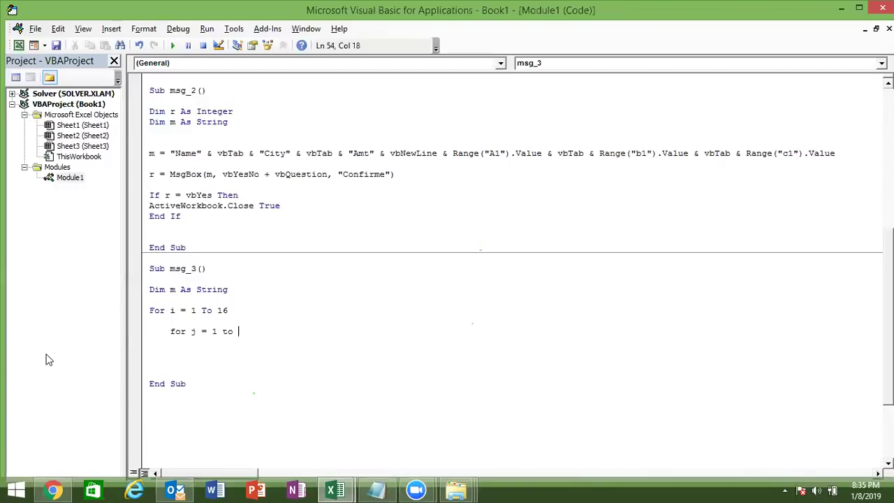
type("6")
key("Return")
key("Return")
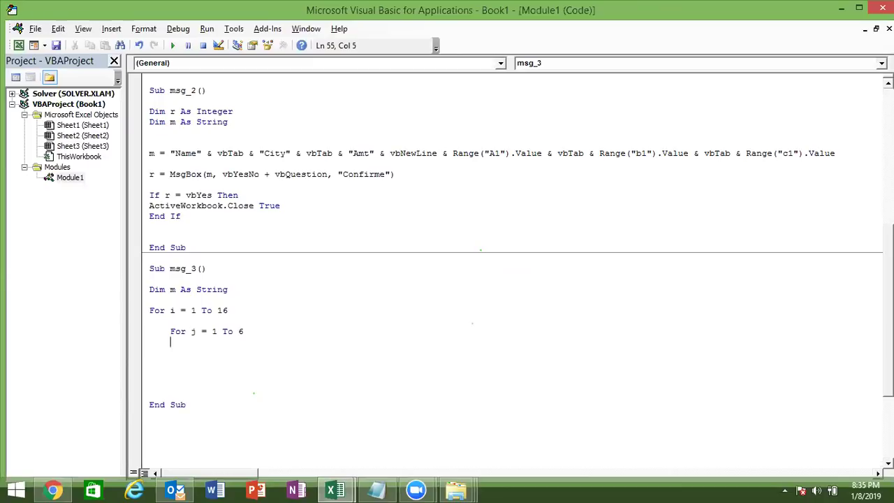
type("m")
type("= ")
type("m")
type("& ")
type("vbta")
type("g")
type("=")
key("BackSpace")
key("BackSpace")
type("b & ")
type("cells(i,j")
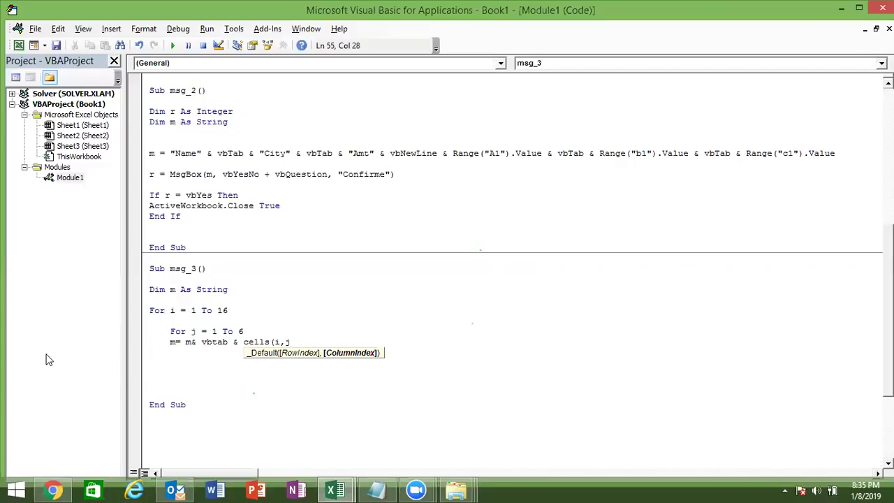
type(").value")
key("Return")
Fix the concatenation line, close the inner loop with Next j, and add m = m & vbNewLine.
key("Return")
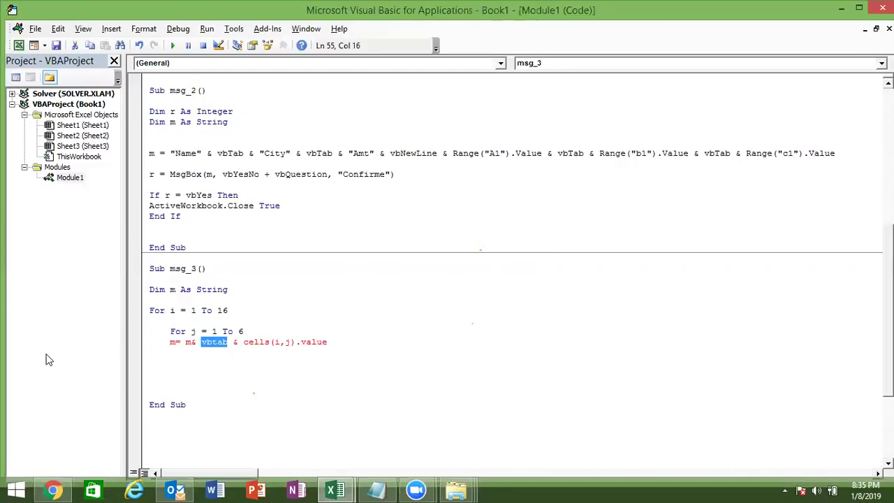
key("Left")
key("Left")
key("Left")
key("Return")
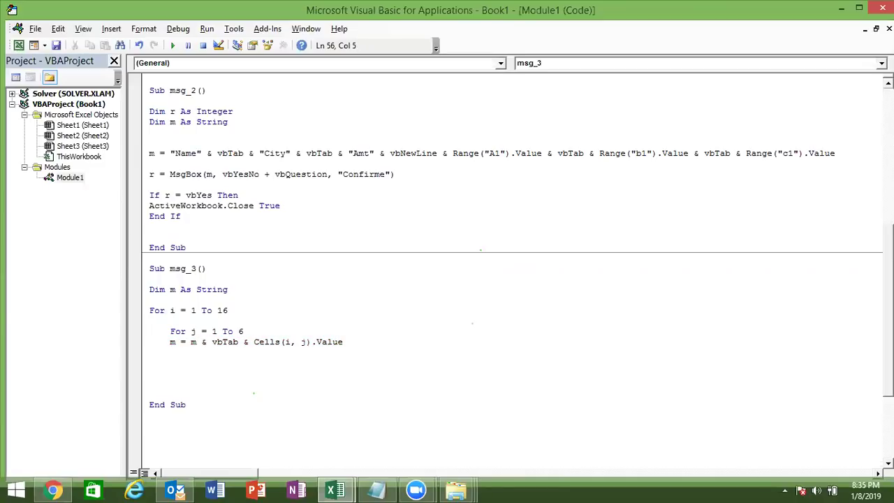
type("next j")
key("Return")
key("Return")
type("m=m & vbnewline")
Highlight the loop counters i and j and the inner loop body to explain them.
left_click(163, 405)
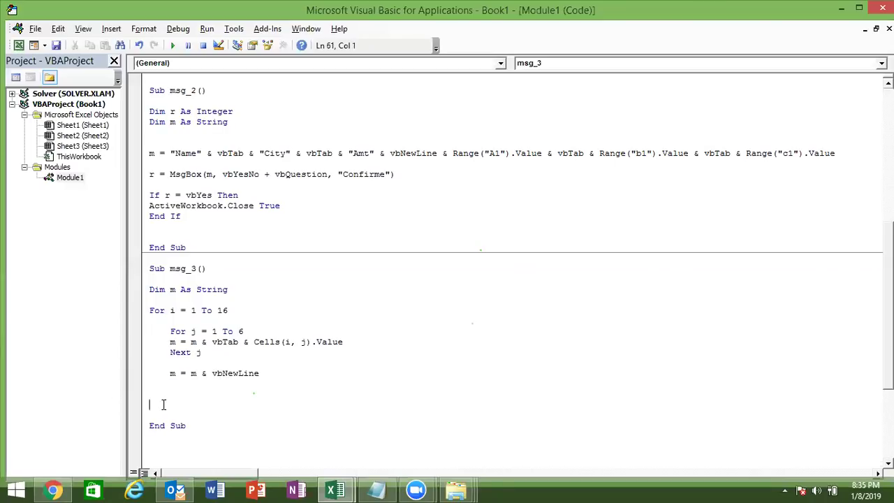
double_click(172, 310)
left_click_drag(189, 331, 198, 331)
mouse_move(169, 342)
left_mouse_down()
mouse_move(348, 351)
mouse_move(352, 343)
left_mouse_up()
left_click(353, 343)
Add a MsgBox m line below m = m & vbNewLine.
left_click(213, 385)
left_click(184, 393)
type("ms")
type("gbox m")
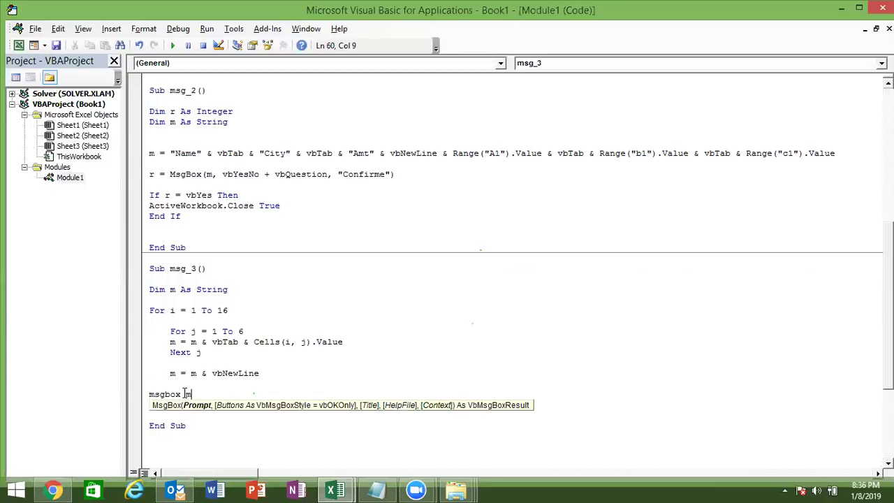
left_click(185, 364)
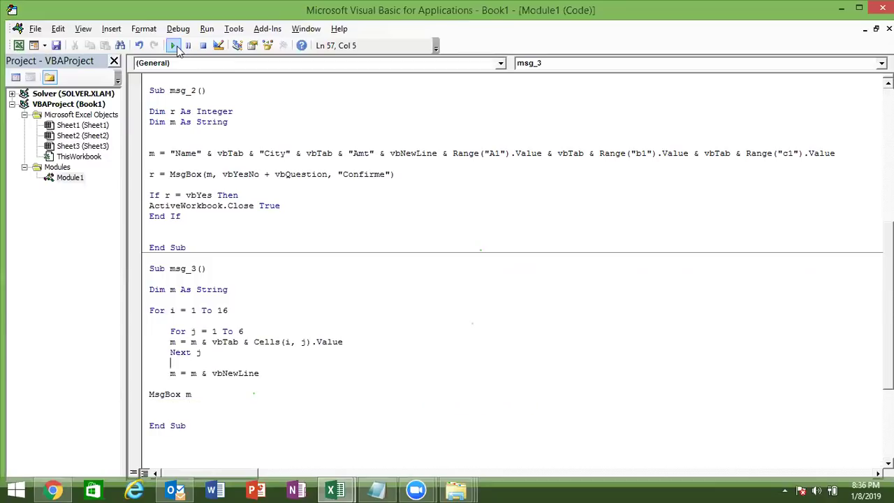
Run msg_3, dismiss the 'For without Next' error, and close the outer loop with Next i.
left_click(174, 46)
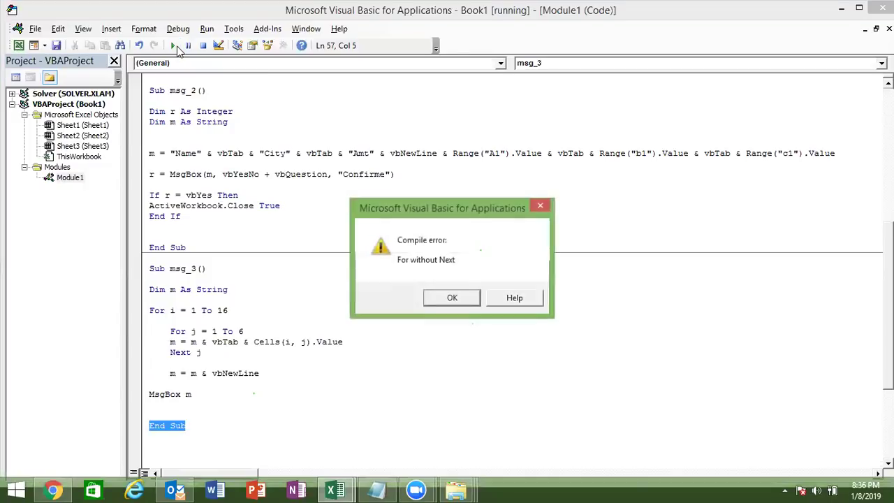
key("Return")
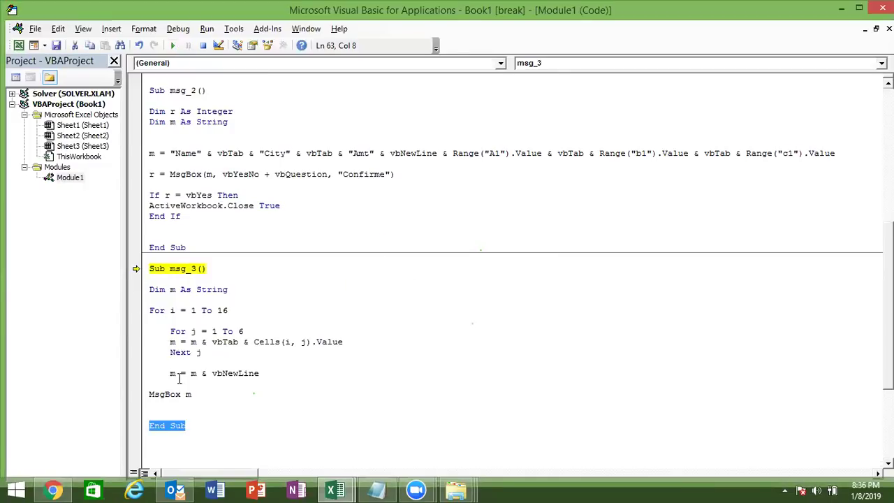
left_click(171, 406)
type("next i")
left_click(180, 373)
Run msg_3 again and OK each of the 16 row-by-row growing message boxes.
left_click(173, 45)
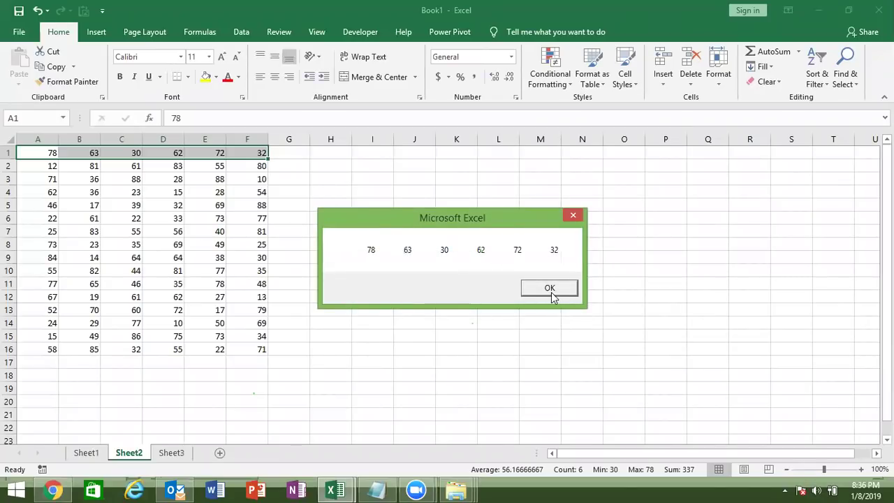
left_click(551, 292)
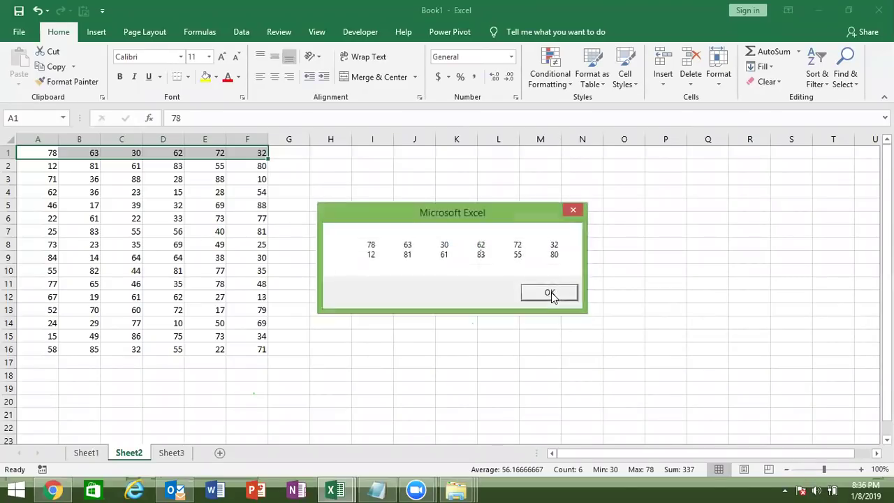
left_click(532, 295)
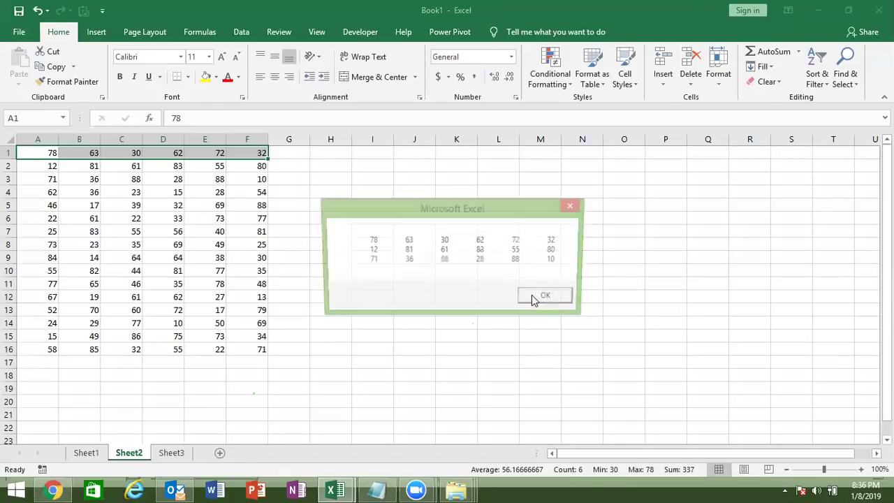
left_click(532, 296)
left_click(531, 295)
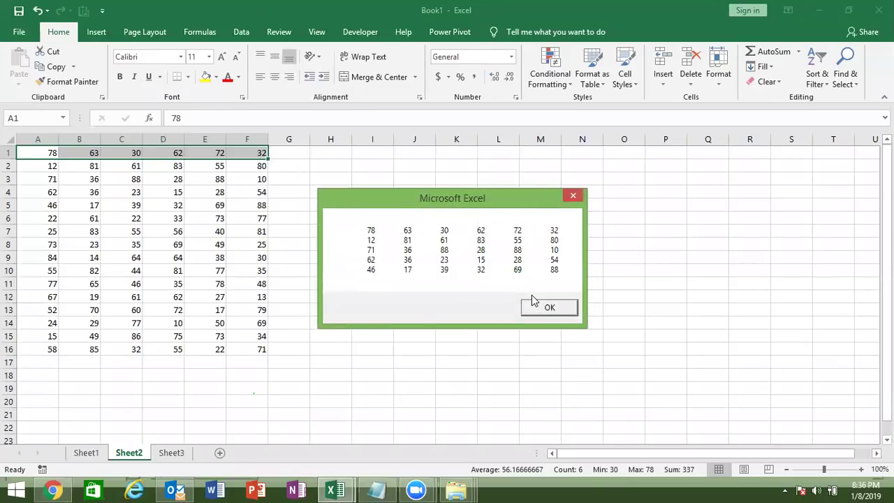
left_click(534, 305)
left_click(536, 308)
left_click(538, 315)
left_click(542, 321)
left_click(542, 324)
left_click(544, 328)
left_click(548, 335)
left_click(549, 339)
left_click(550, 343)
left_click(551, 345)
left_click(552, 350)
left_click(553, 354)
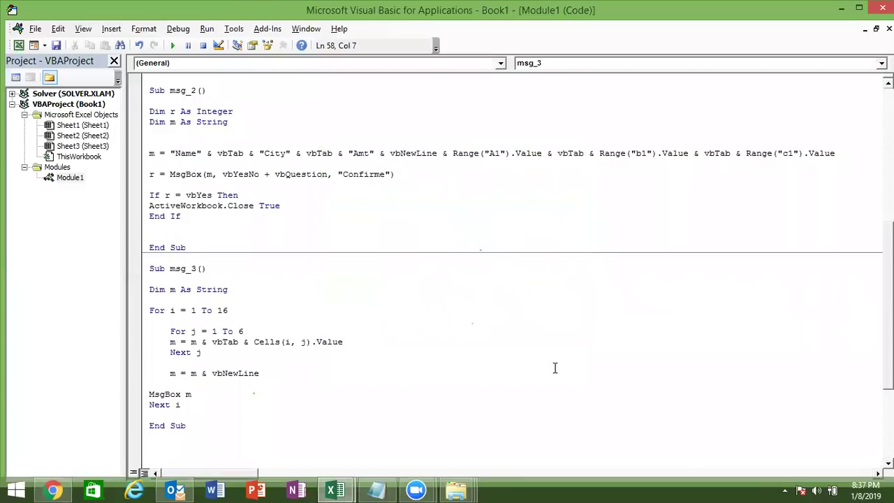
Move the MsgBox m line below Next i and run msg_3 to show the full table in one box.
left_click_drag(198, 394, 143, 402)
key("Delete")
left_click(153, 415)
key("Return")
key("ctrl+v")
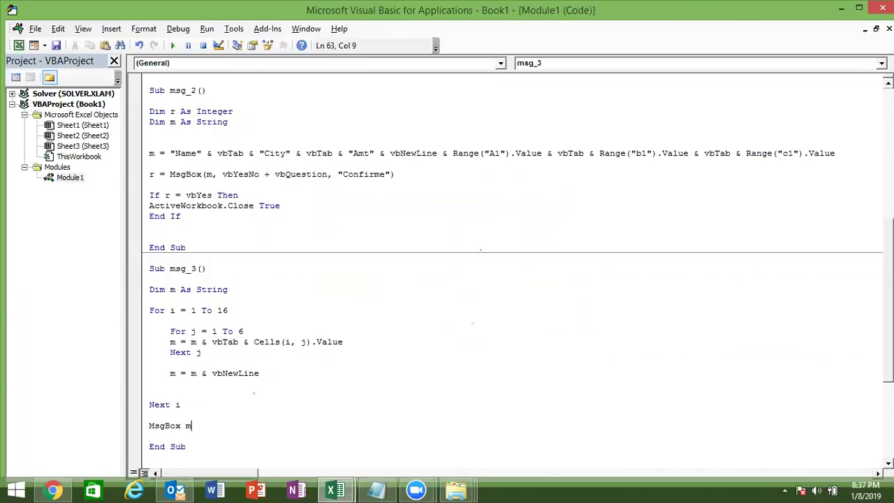
left_click(179, 386)
left_click(172, 45)
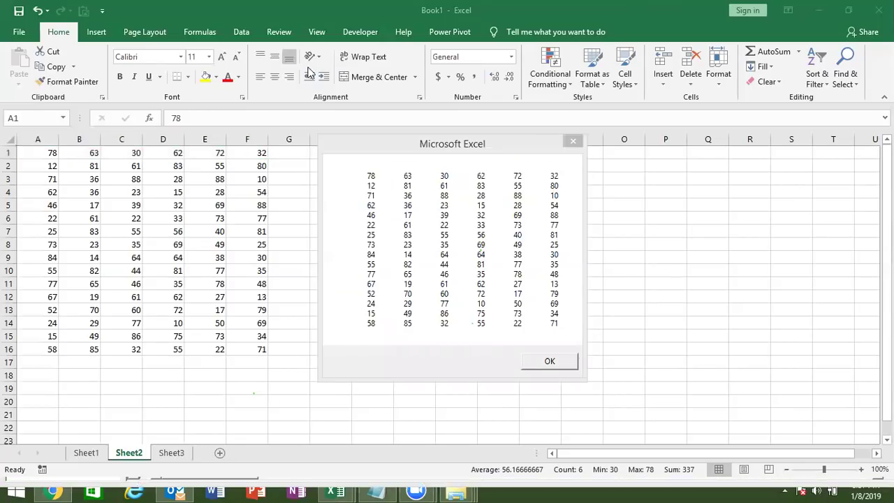
mouse_move(366, 173)
left_mouse_down()
mouse_move(539, 155)
mouse_move(564, 176)
left_mouse_up()
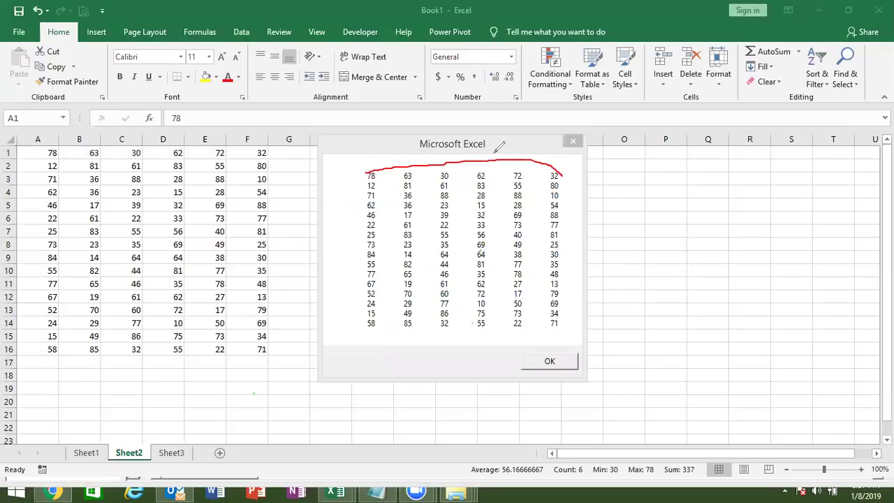
mouse_move(484, 148)
left_mouse_down()
mouse_move(510, 144)
mouse_move(498, 154)
left_mouse_up()
left_click_drag(378, 178, 402, 173)
left_click_drag(356, 178, 357, 326)
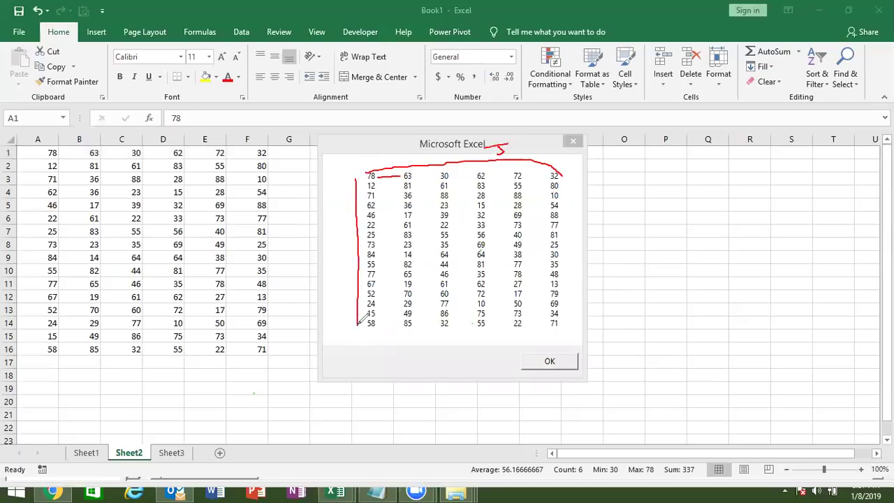
mouse_move(328, 266)
left_mouse_down()
mouse_move(338, 289)
mouse_move(329, 296)
left_mouse_up()
key("e")
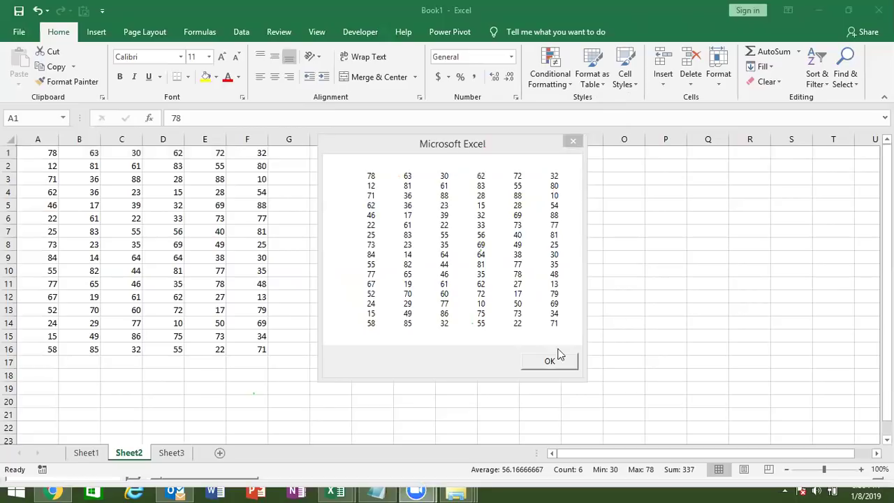
Comment out m = m & vbNewLine with an apostrophe and run msg_3.
left_click(551, 361)
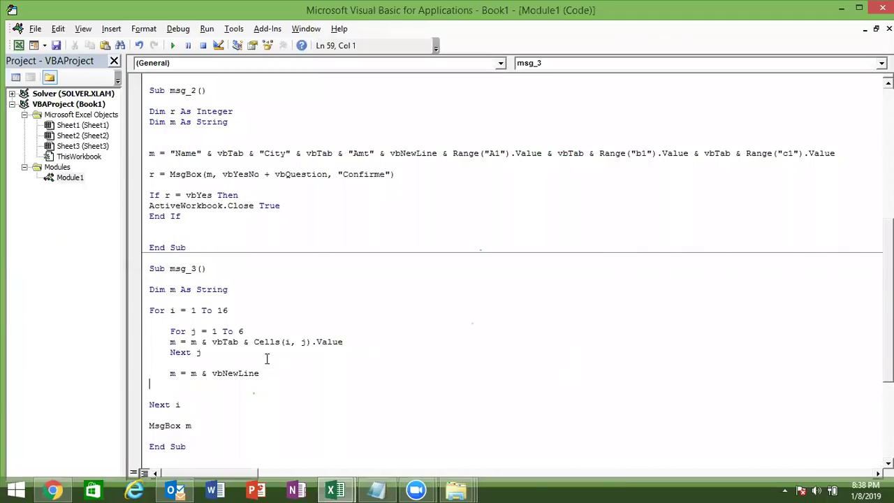
left_click(168, 374)
type("'")
left_click(195, 393)
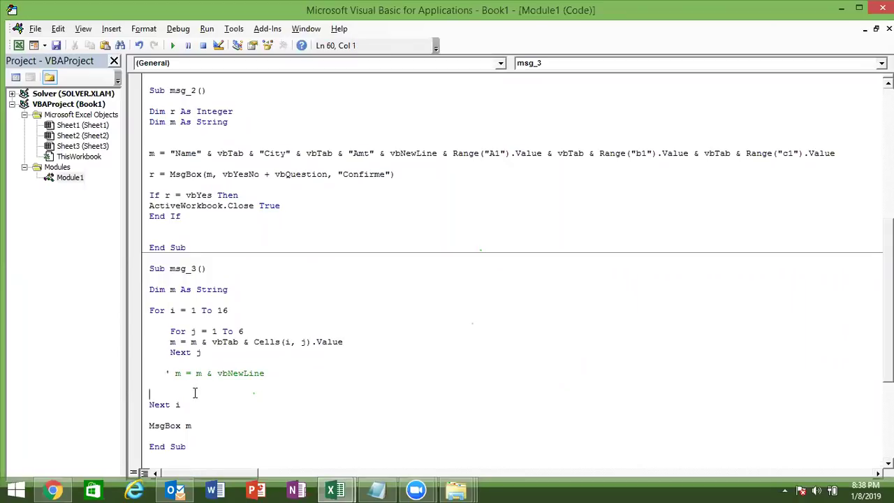
left_click(173, 45)
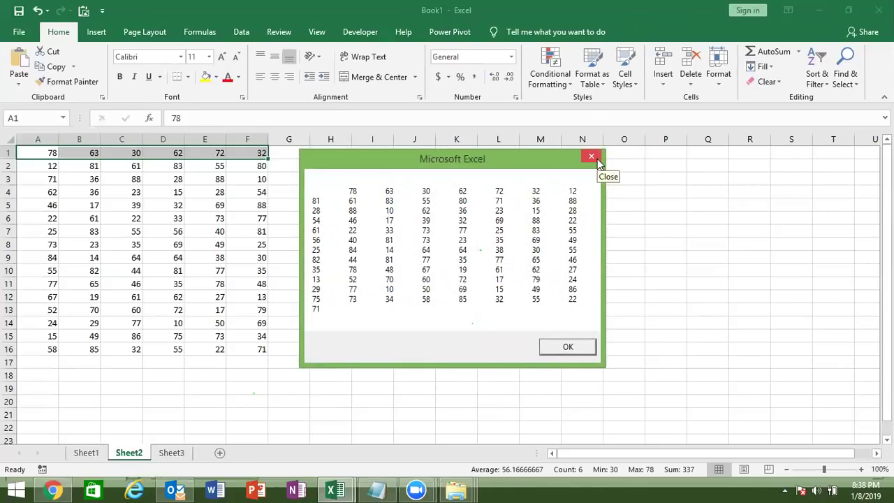
Close the run-together values box and run msg_3 once more.
left_click(595, 158)
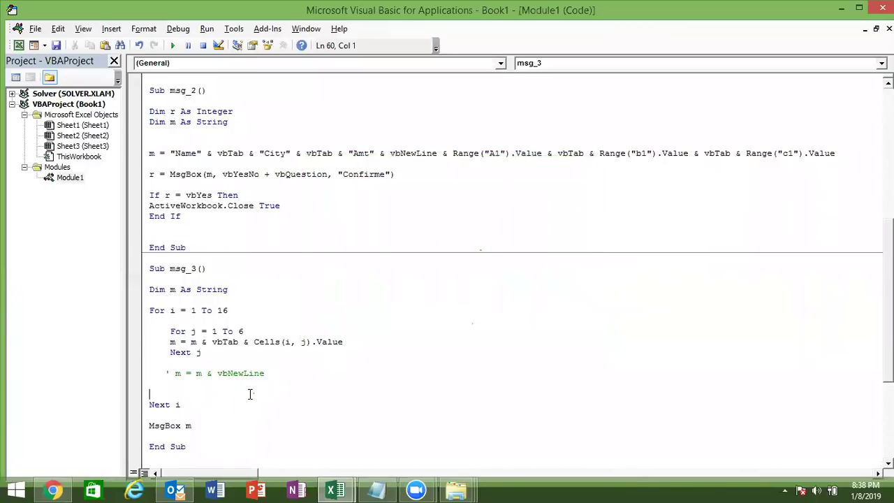
left_click(212, 417)
left_click(173, 46)
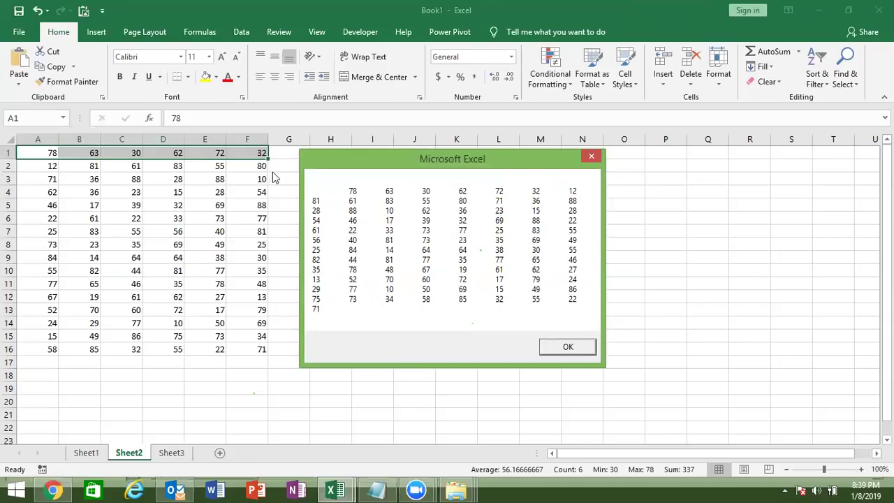
Delete the apostrophe before m = m & vbNewLine and rerun msg_3 to show the 16-by-6 table.
left_click(597, 160)
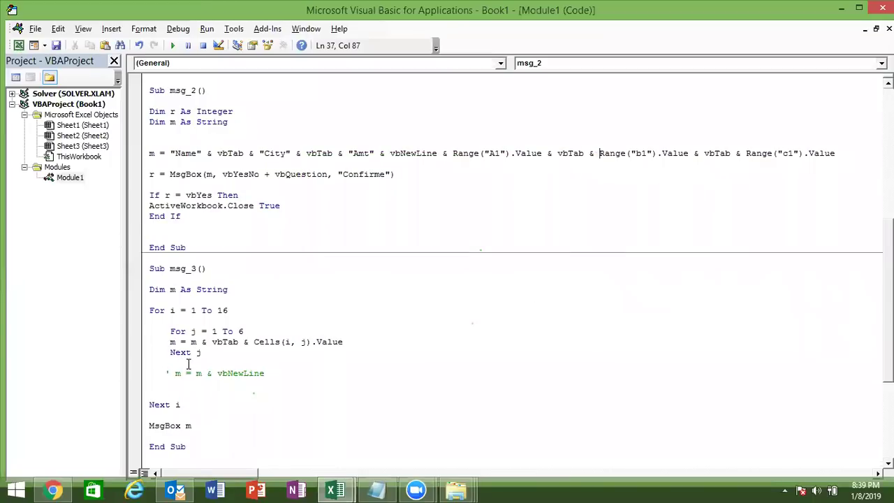
left_click(175, 374)
key("BackSpace")
key("BackSpace")
left_click(192, 410)
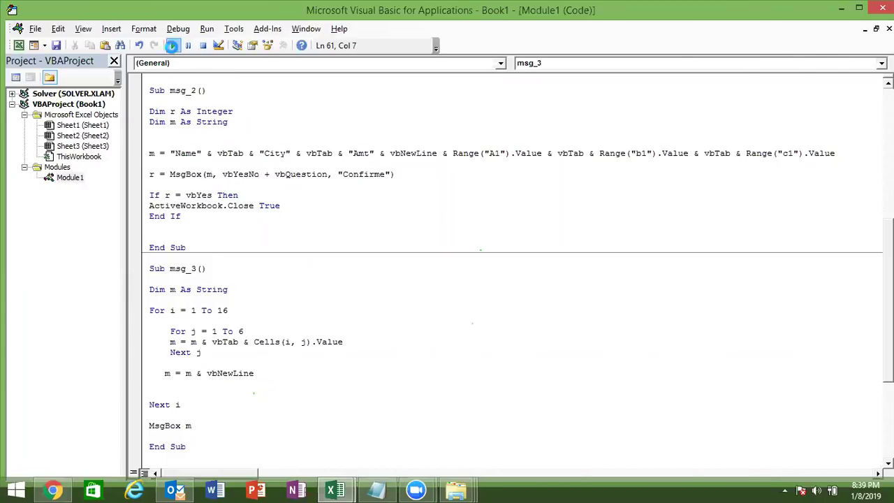
left_click(171, 46)
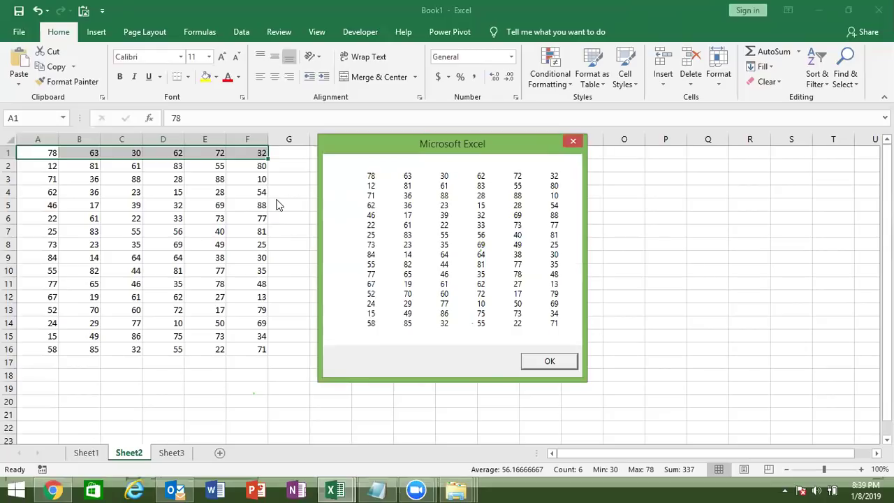
left_click(572, 143)
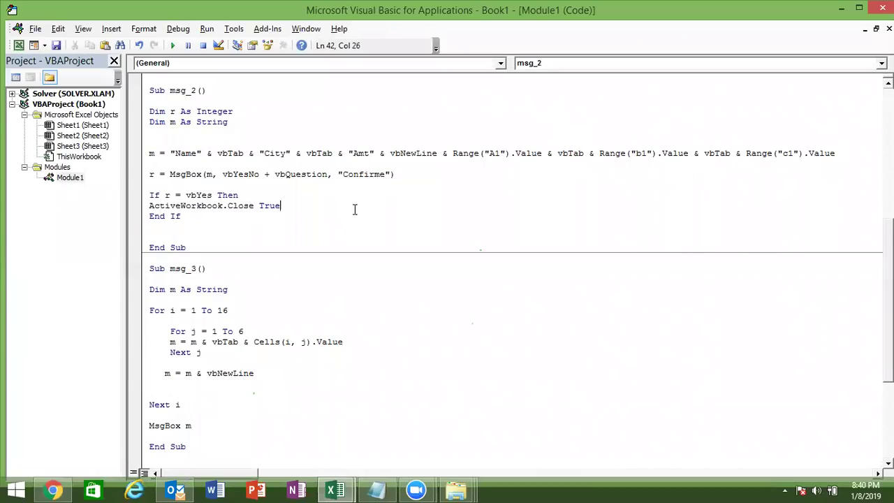
key("Up")
key("Up")
key("Up")
key("Up")
key("Up")
key("Up")
key("Up")
key("Up")
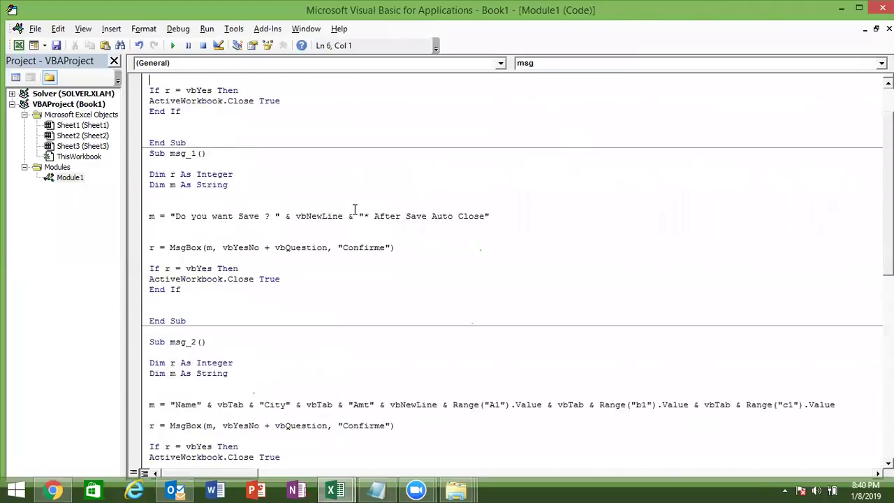
key("Up")
key("Up")
key("Up")
key("Down")
key("Down")
key("Down")
key("Down")
key("Down")
key("Down")
key("Up")
key("Up")
key("Up")
key("Down")
key("Right")
key("Right")
key("Right")
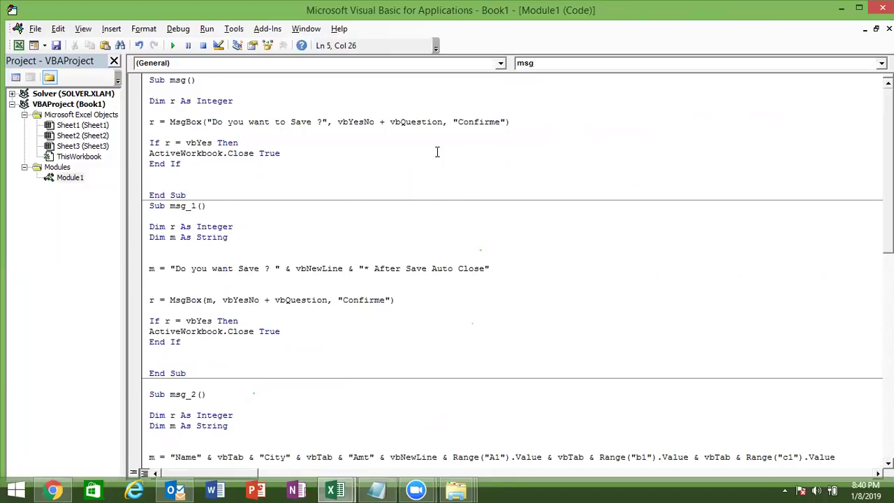
double_click(425, 124)
left_click(207, 122)
double_click(178, 142)
left_click(203, 268)
scroll(867, 251, "down", 4)
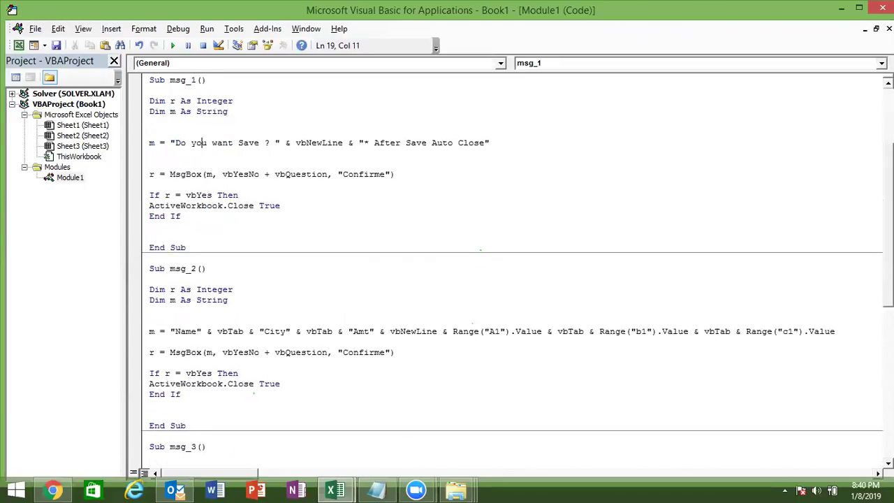
scroll(874, 279, "down", 1)
left_click(646, 308)
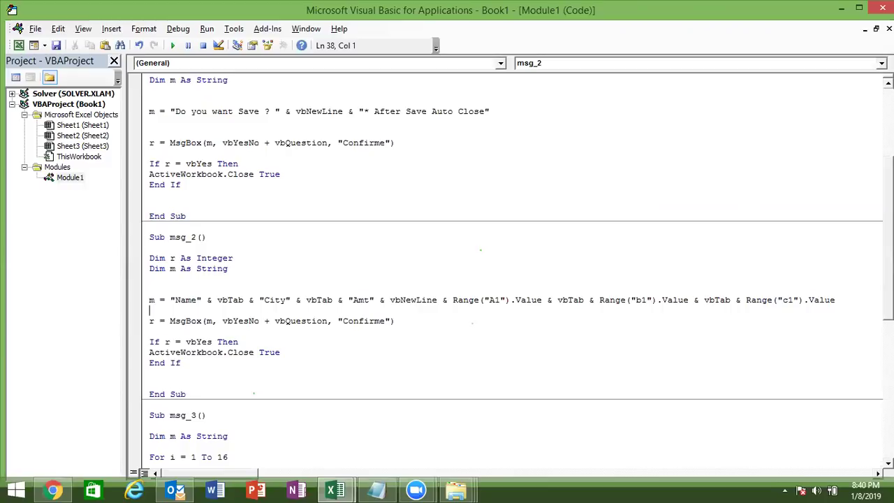
scroll(649, 305, "down", 7)
scroll(485, 334, "down", 1)
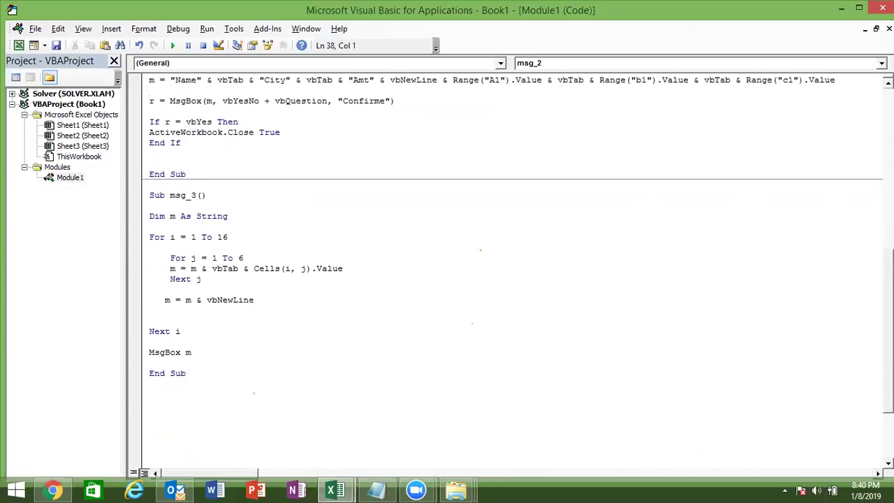
double_click(230, 268)
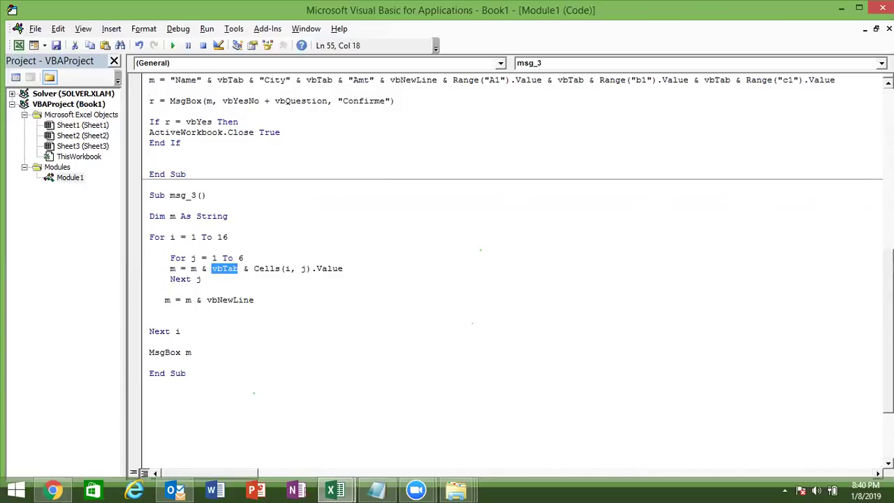
Review the msg_2 and msg_3 code, then select all of Module1 with Ctrl+A.
scroll(449, 367, "up", 3)
mouse_move(233, 248)
left_mouse_down()
mouse_move(143, 170)
mouse_move(135, 146)
left_mouse_up()
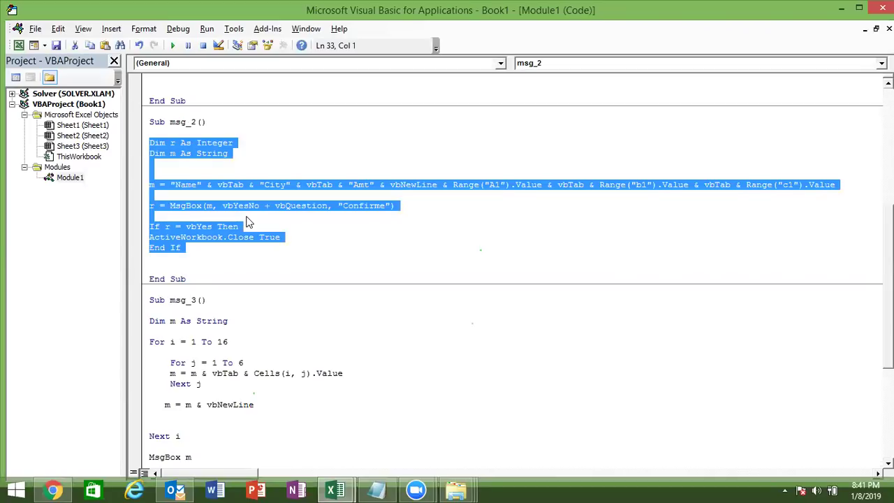
left_click(207, 196)
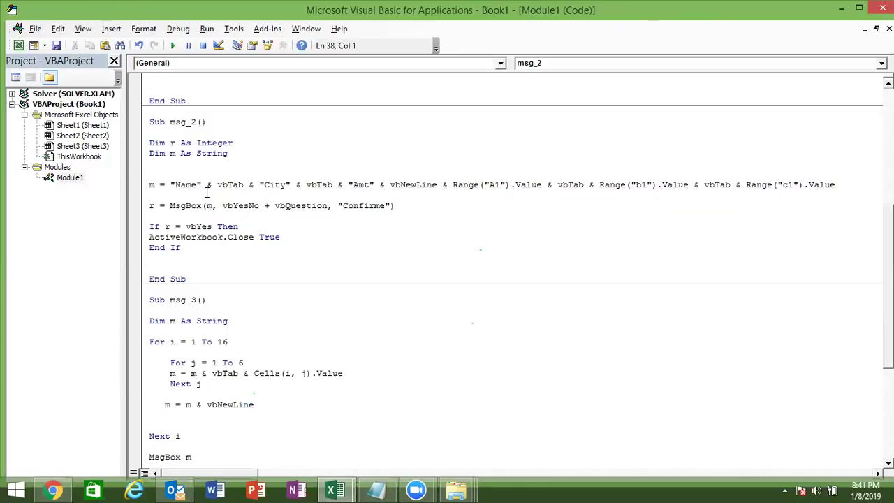
left_click(201, 373)
key("Up")
key("Up")
key("Up")
key("Up")
key("Up")
key("Up")
key("Up")
key("Up")
key("Up")
key("Up")
key("Up")
key("Up")
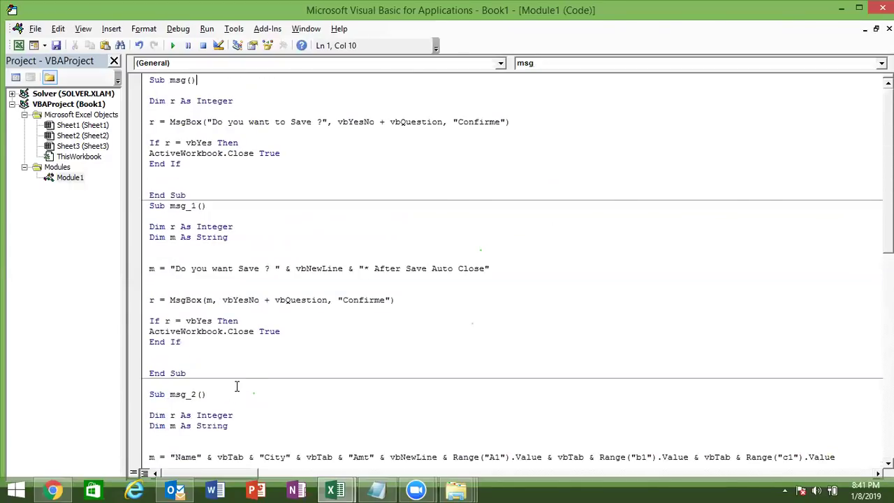
key("ctrl+a")
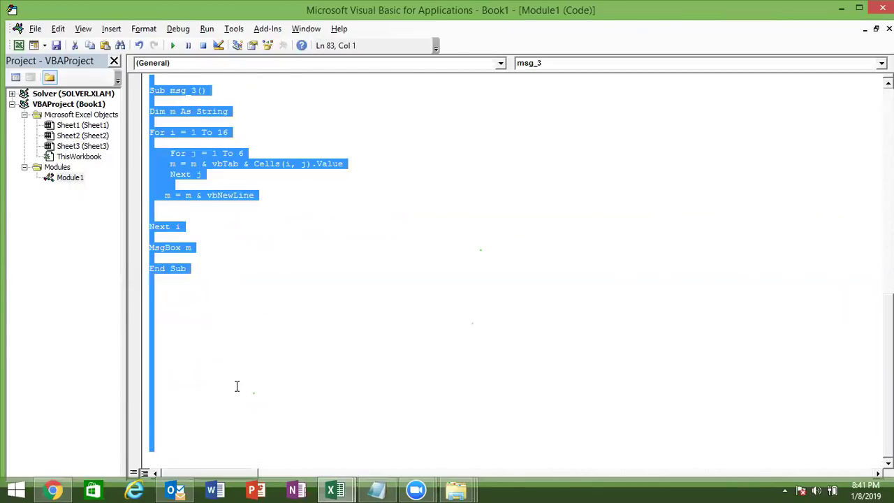
Switch to the Gmail tab in Chrome, start a new message, then discard it unsent.
left_click(63, 489)
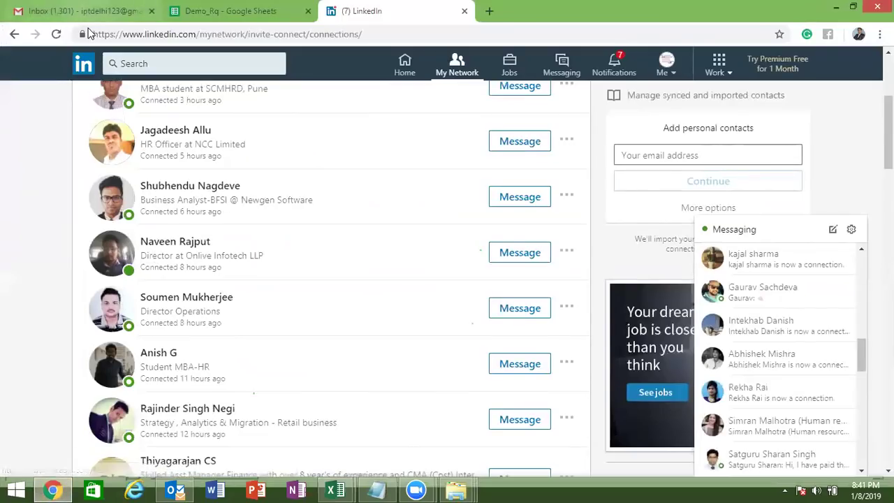
left_click(81, 11)
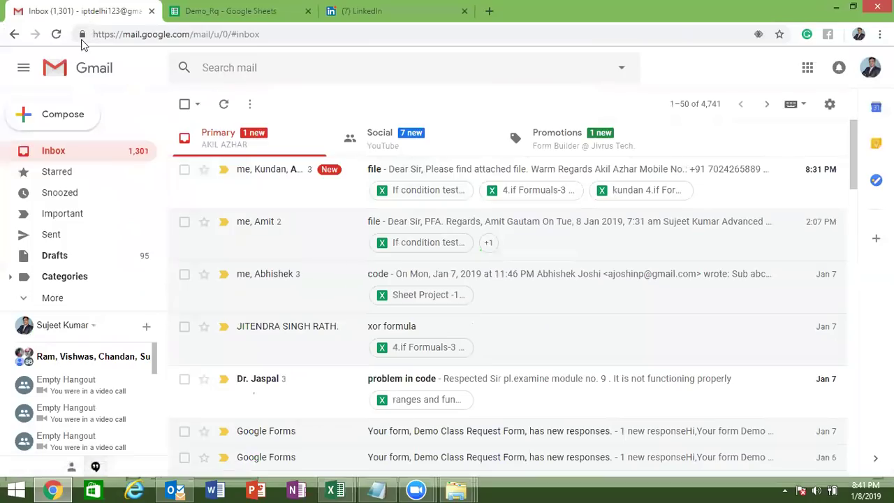
left_click(73, 119)
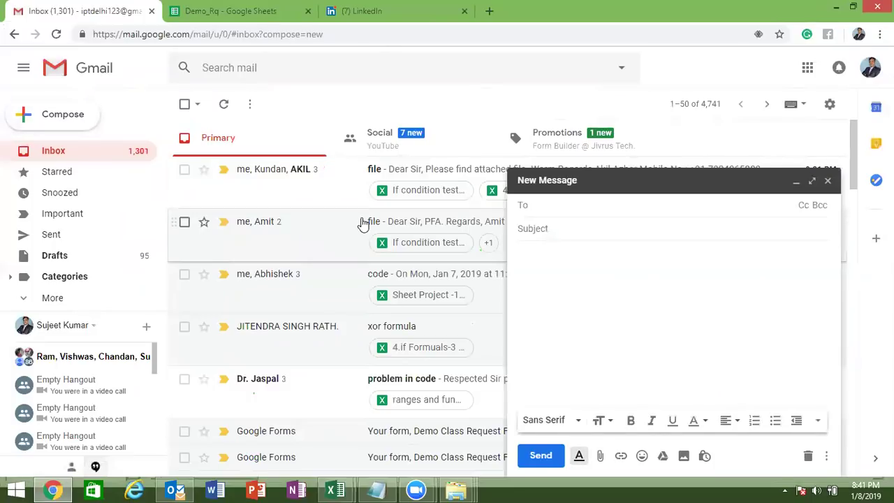
type("su")
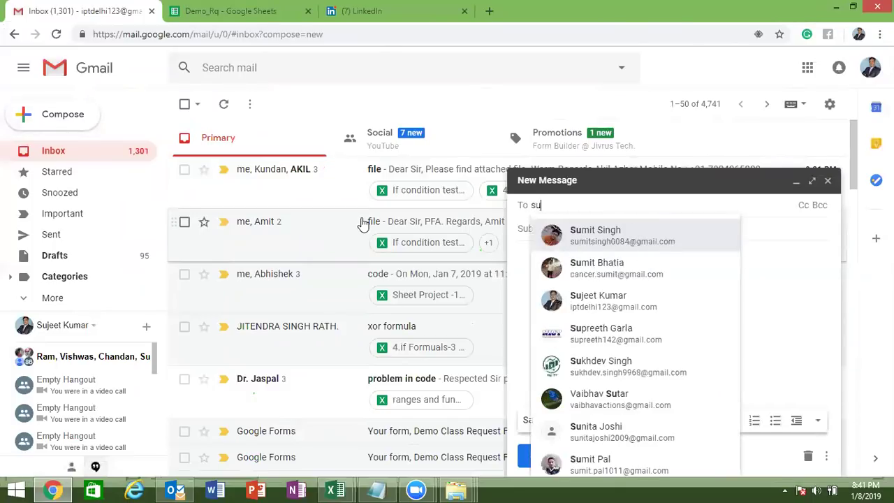
key("BackSpace")
key("BackSpace")
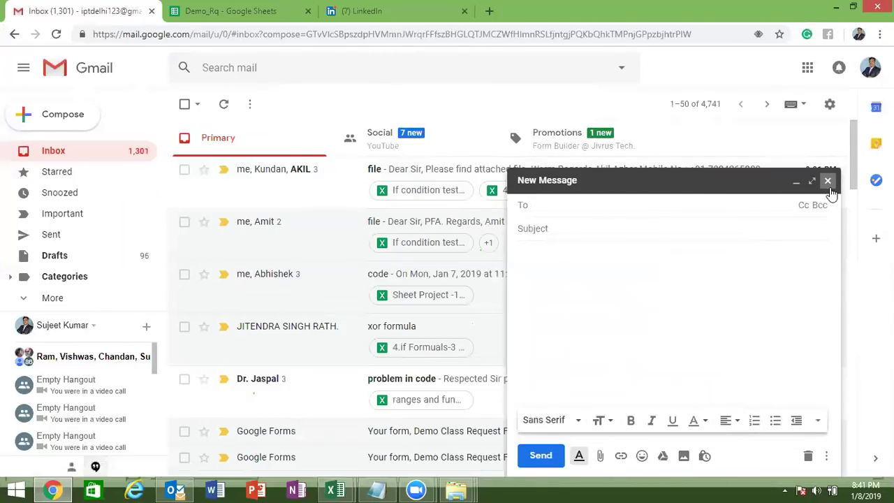
left_click(828, 181)
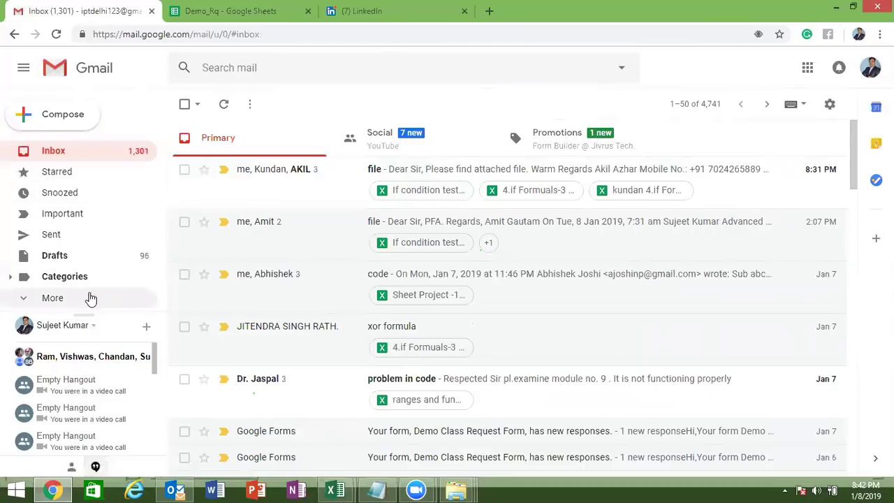
Reply all to the sent Class Link email with the pasted Module1 VBA code.
left_click(60, 241)
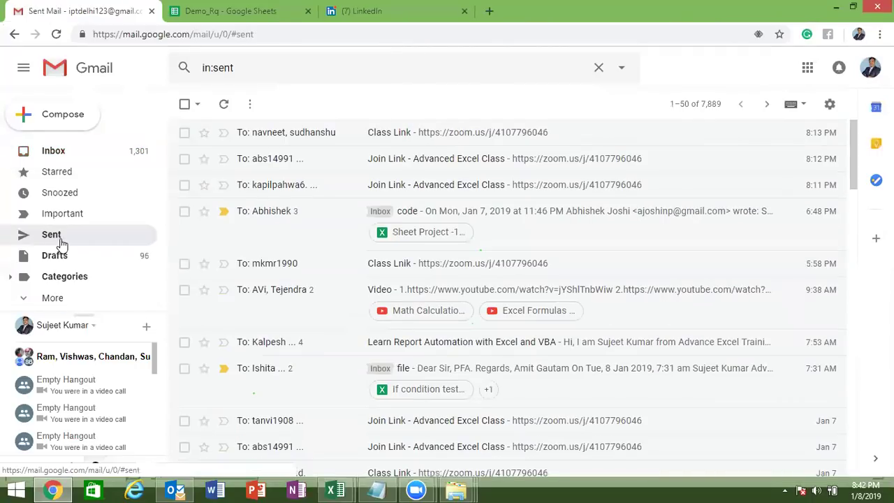
left_click(318, 142)
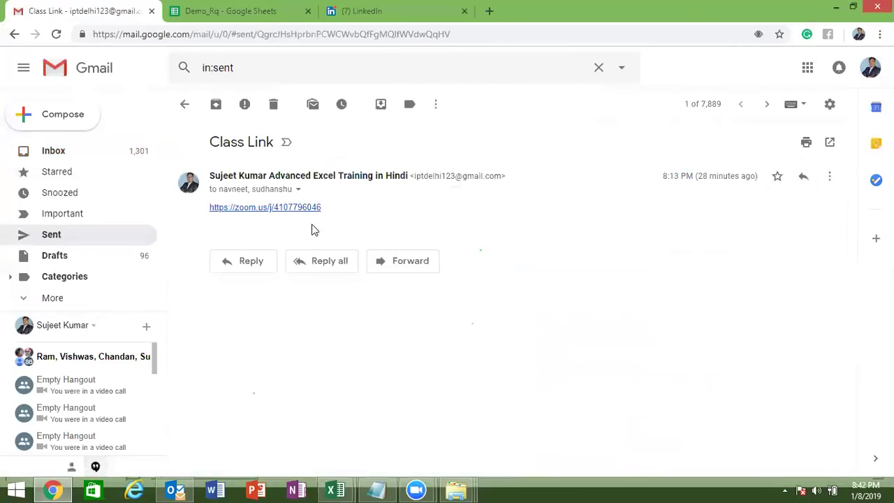
left_click(329, 264)
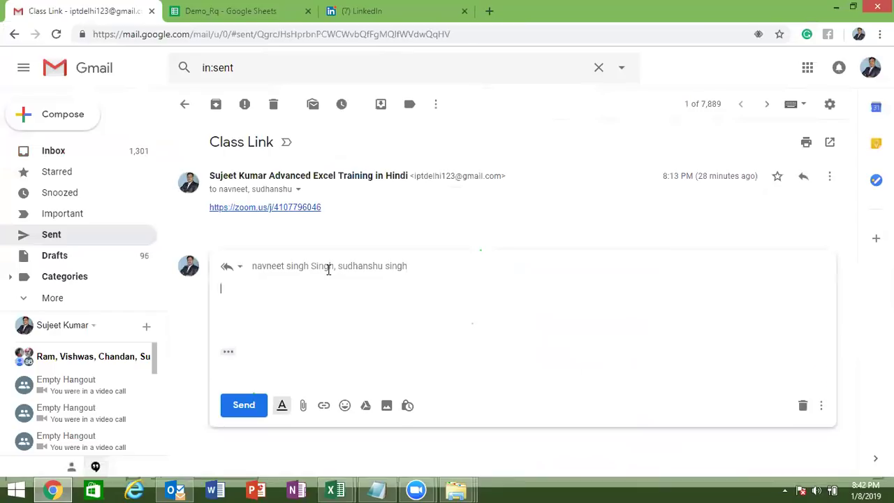
key("ctrl+v")
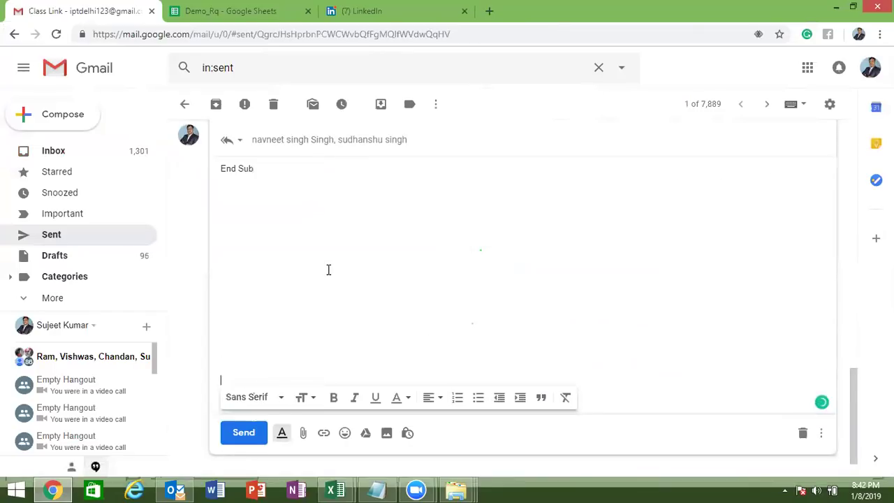
left_click(248, 433)
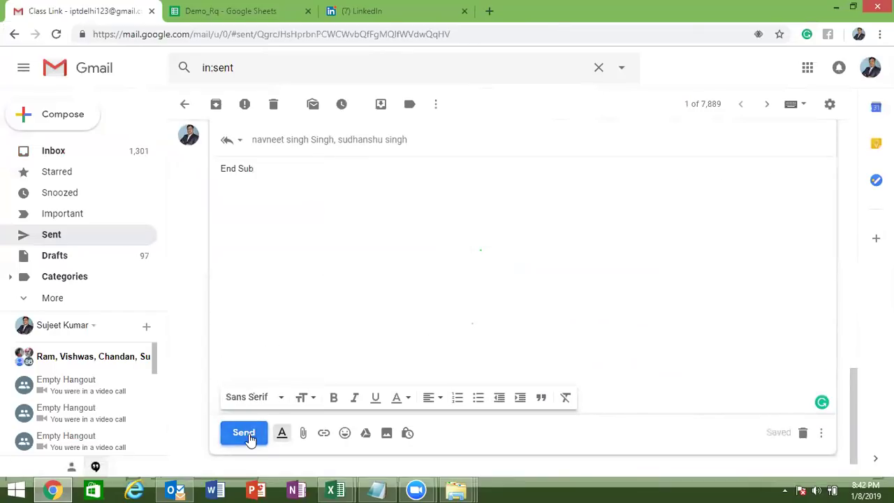
Check the file email thread from the inbox, then show the Windows desktop.
left_click(61, 158)
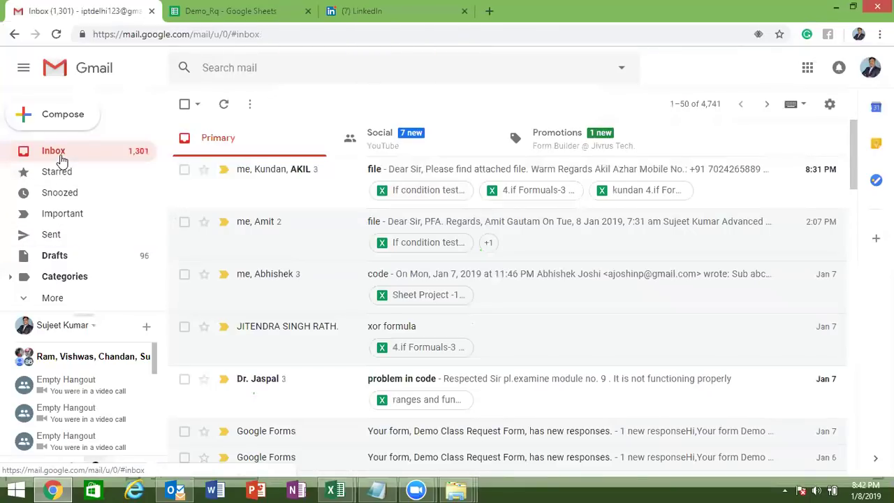
left_click(258, 182)
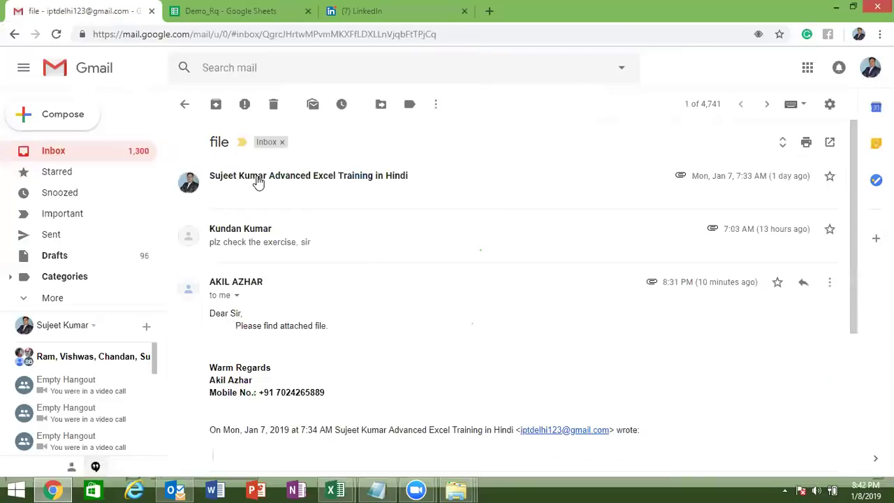
left_click(46, 151)
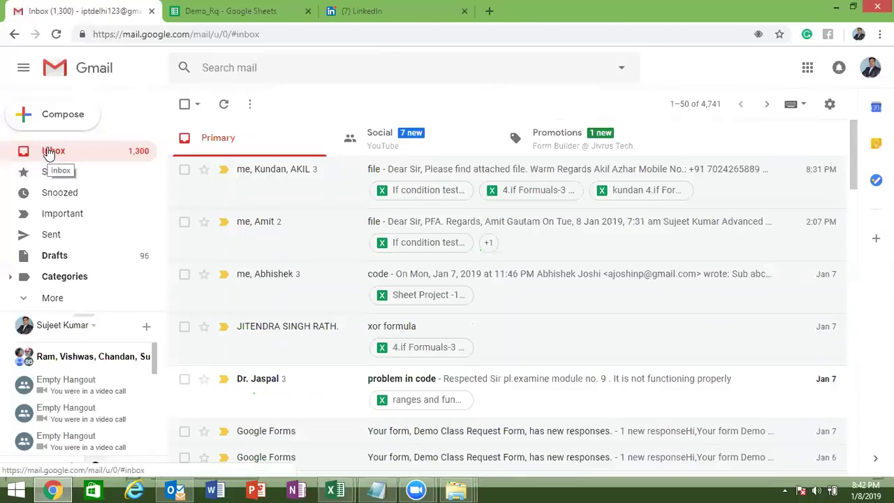
key("super+d")
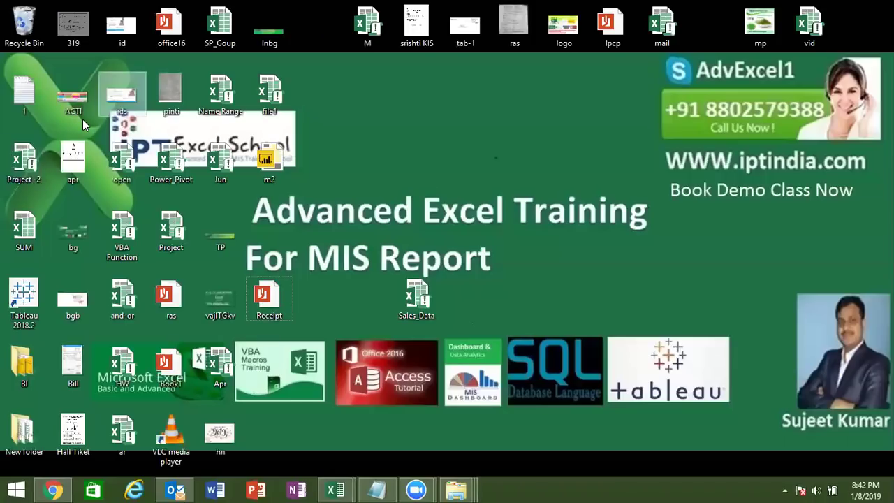